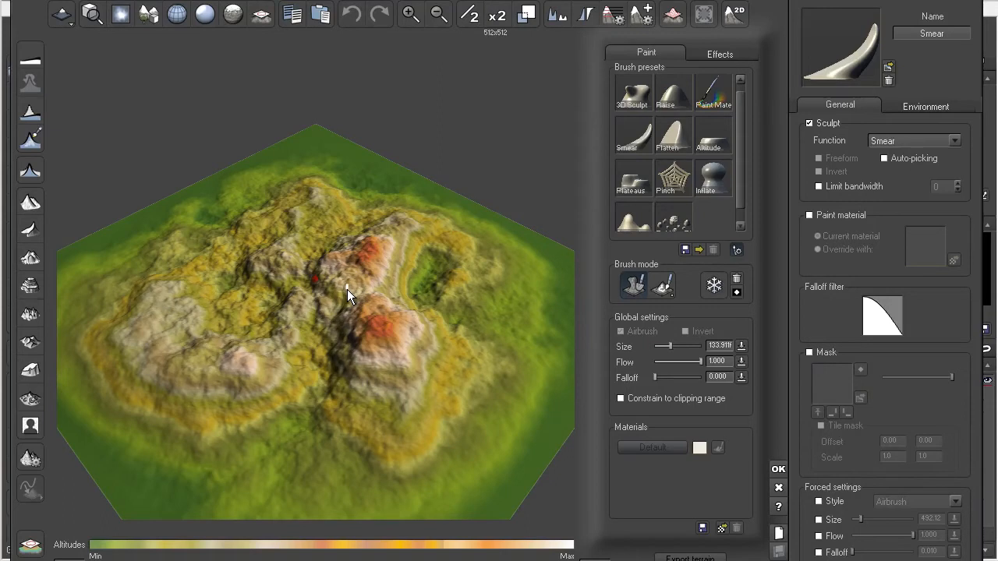
Step: Regenerate the terrain's mountain shape several times, checking it from different angles, and accept the resulting terrain
{"action": "right_click_drag", "start_coordinate": [299, 344], "coordinate": [366, 289]}
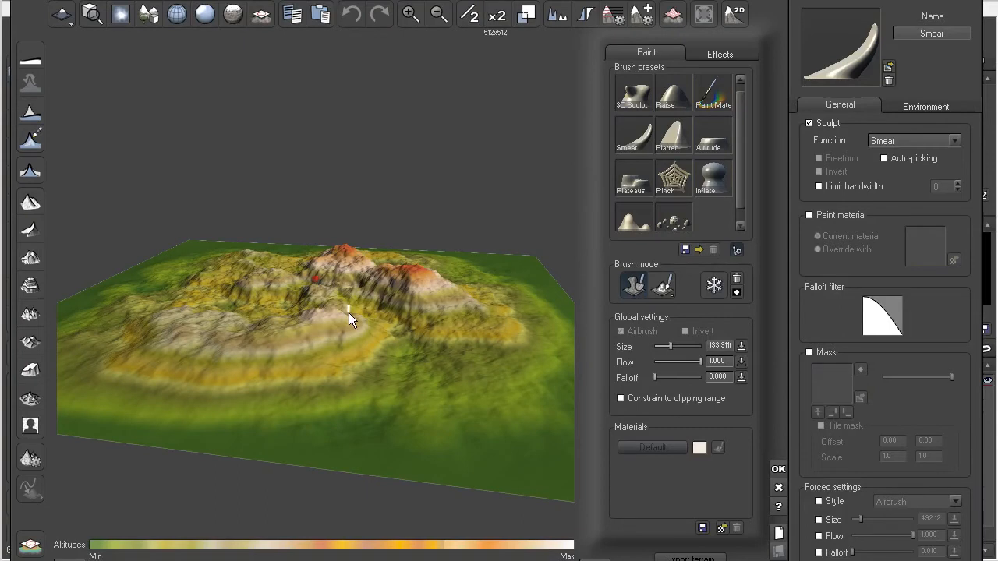
{"action": "right_click_drag", "start_coordinate": [327, 314], "coordinate": [258, 321]}
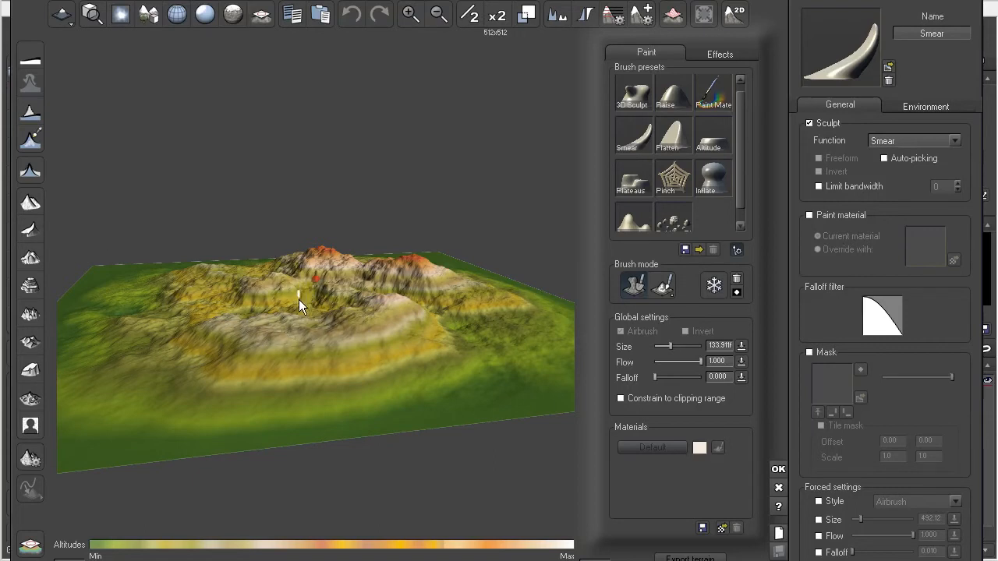
{"action": "left_click", "coordinate": [33, 200]}
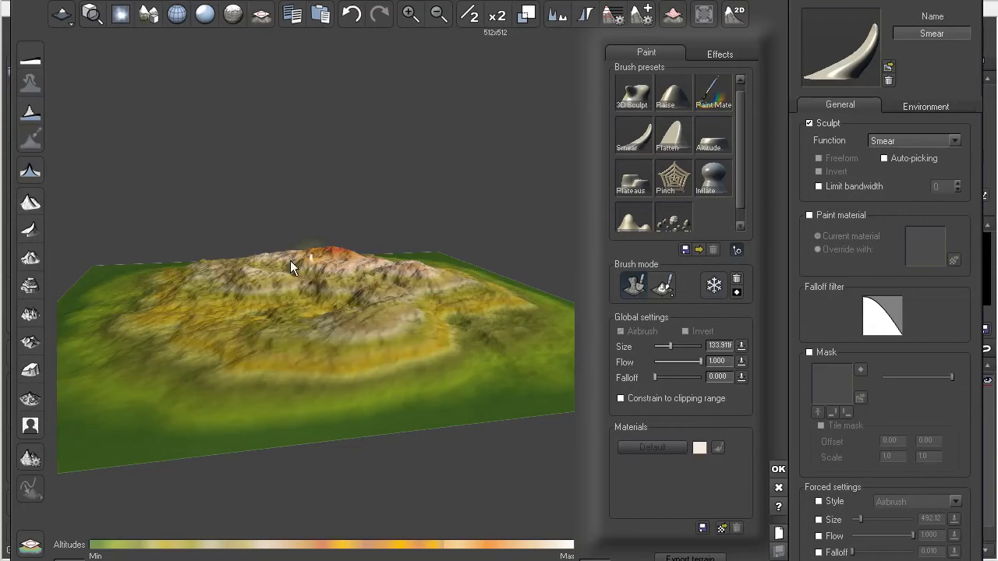
{"action": "right_click_drag", "start_coordinate": [368, 294], "coordinate": [334, 342]}
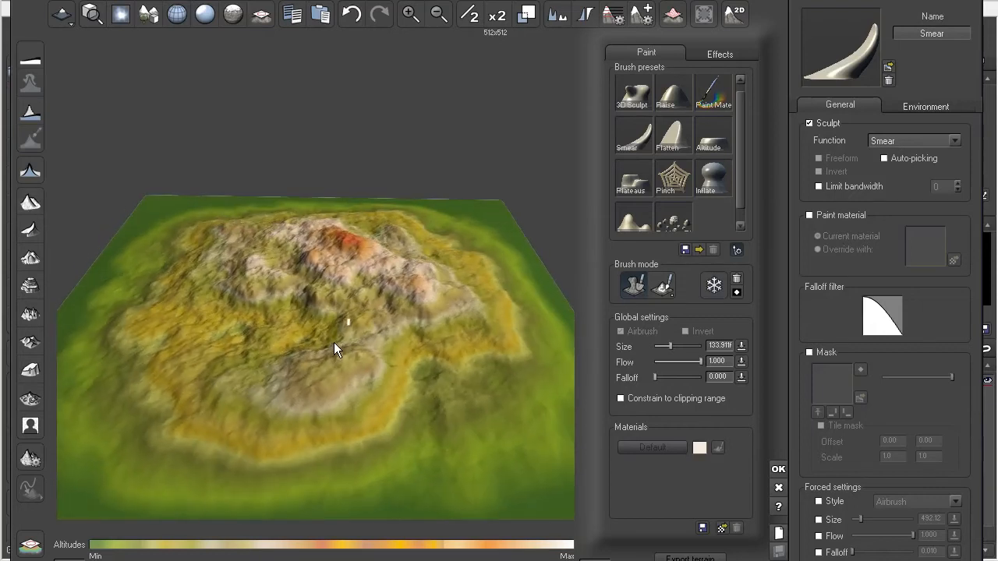
{"action": "left_click", "coordinate": [29, 205]}
{"action": "left_click", "coordinate": [30, 204]}
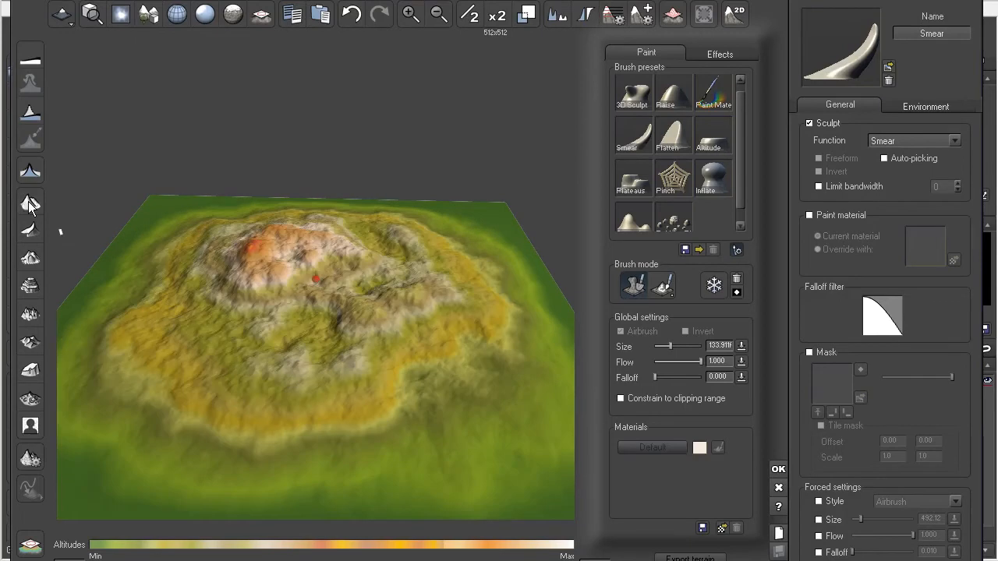
{"action": "left_click", "coordinate": [29, 204]}
{"action": "left_click", "coordinate": [29, 204]}
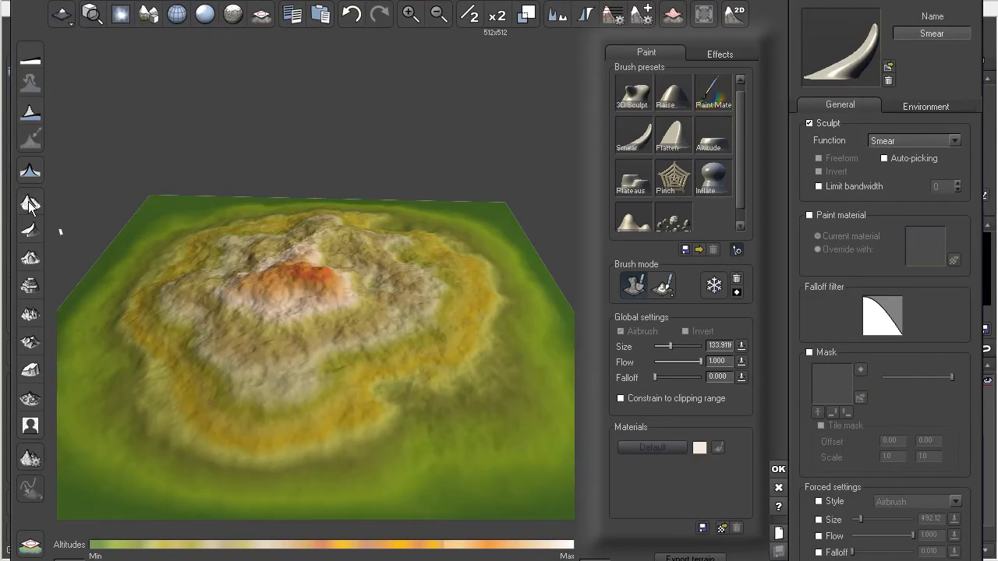
{"action": "left_click", "coordinate": [30, 204]}
{"action": "right_click_drag", "start_coordinate": [162, 262], "coordinate": [219, 272]}
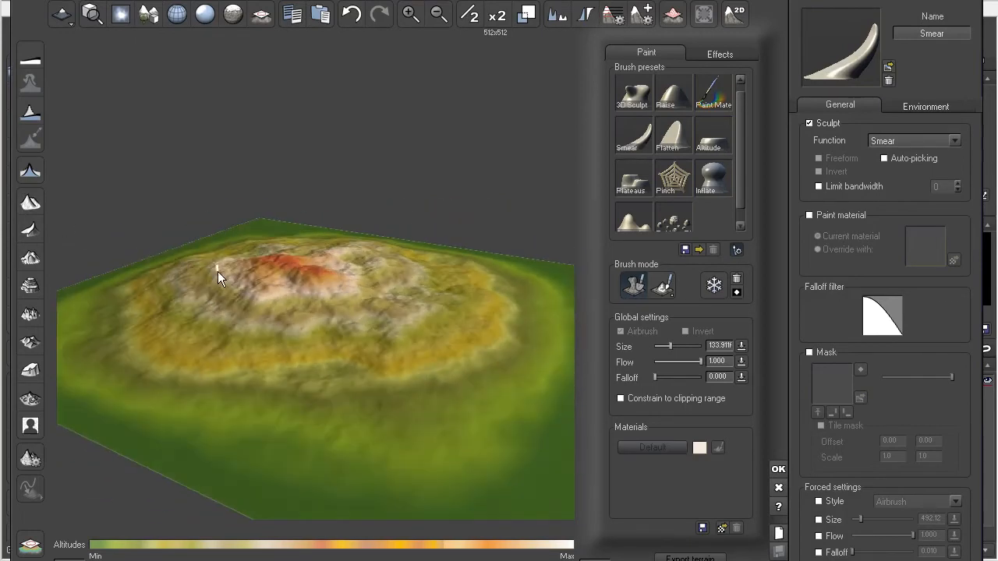
{"action": "left_click", "coordinate": [29, 204]}
{"action": "right_click_drag", "start_coordinate": [80, 239], "coordinate": [323, 325]}
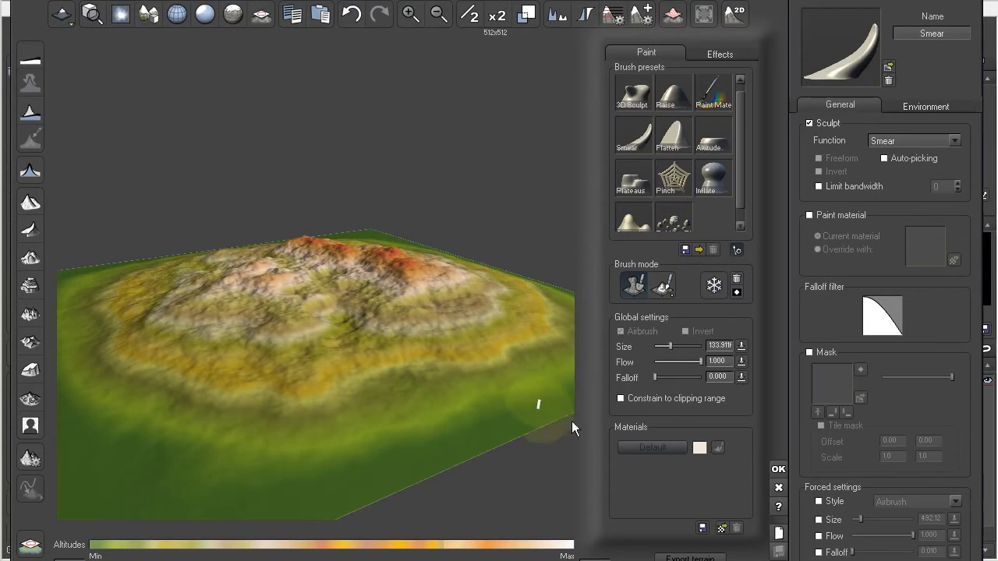
{"action": "left_click", "coordinate": [777, 470]}
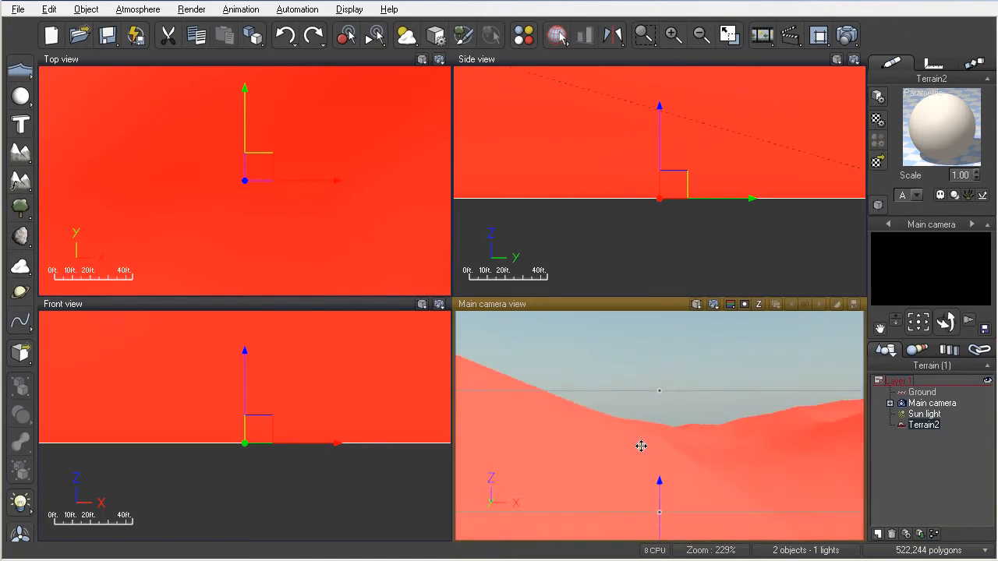
Step: Frame the terrain from above in the main camera view and run a quick render of it
{"action": "scroll", "coordinate": [602, 441], "scroll_direction": "down", "scroll_amount": 6}
{"action": "right_click_drag", "start_coordinate": [590, 445], "coordinate": [667, 488]}
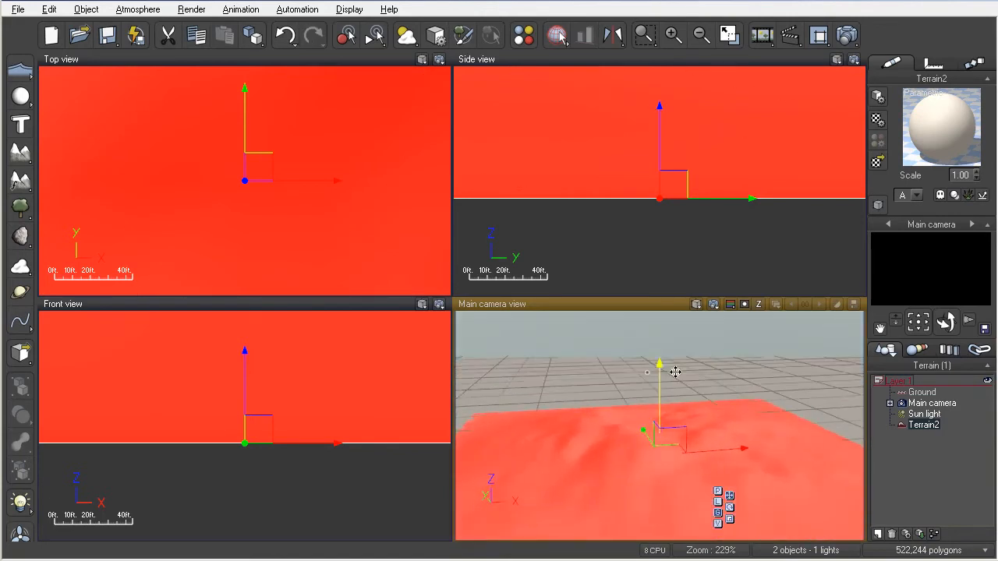
{"action": "left_click", "coordinate": [713, 304]}
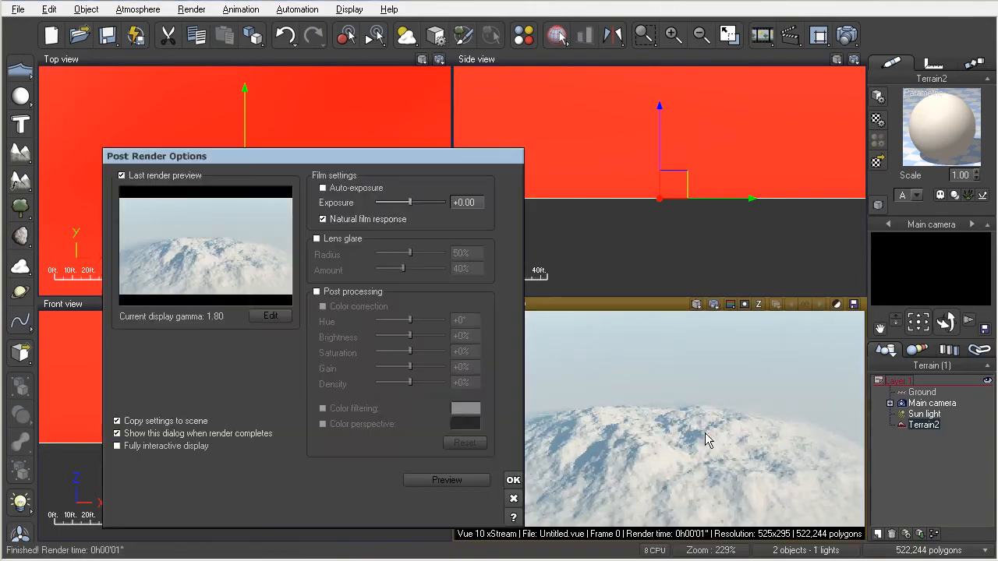
{"action": "left_click", "coordinate": [513, 481]}
{"action": "scroll", "coordinate": [621, 472], "scroll_direction": "down", "scroll_amount": 5}
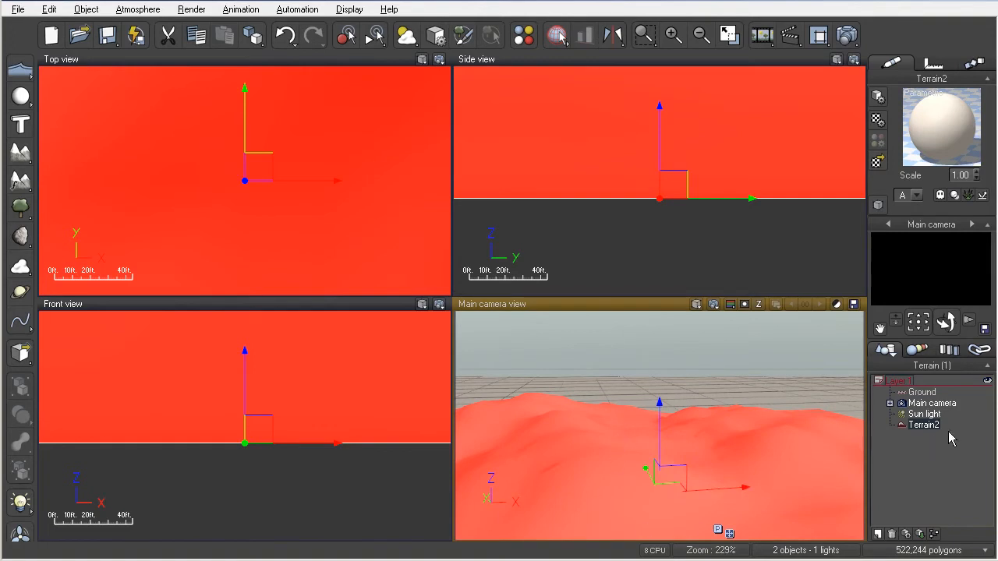
Step: Rename the Terrain2 object as Meadow
{"action": "left_click", "coordinate": [925, 425]}
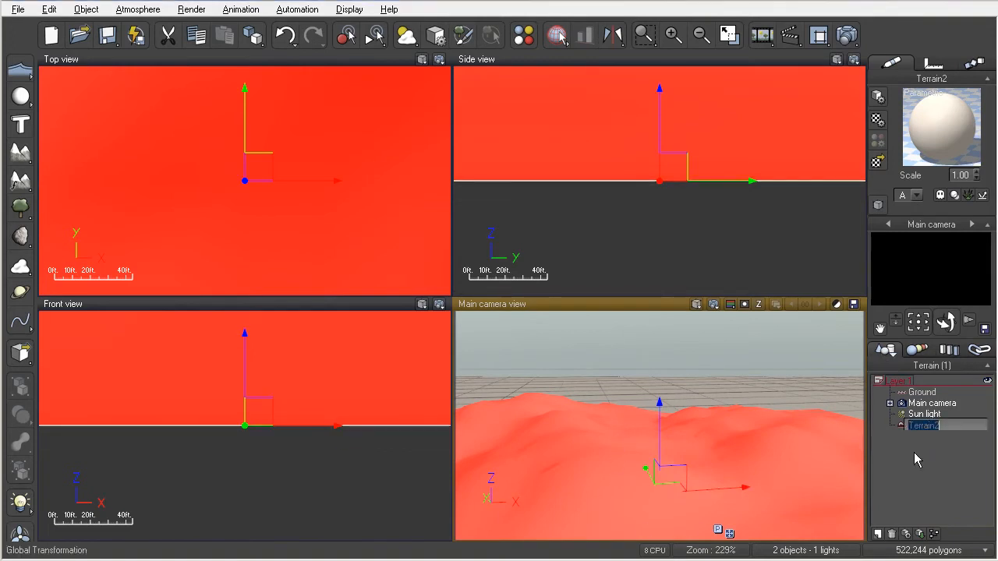
{"action": "type", "text": "Meadow"}
{"action": "key", "text": "Return"}
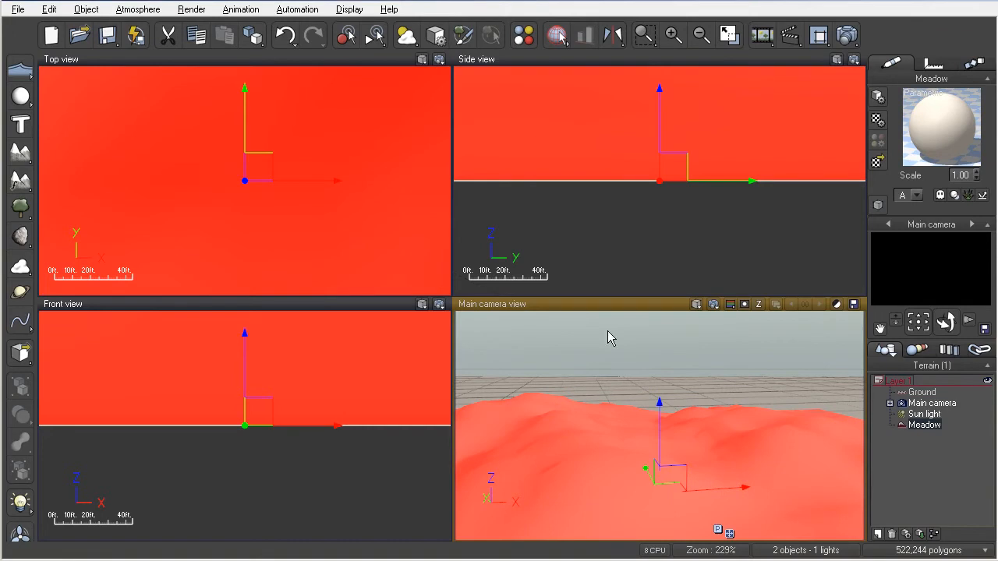
Step: Scale the Meadow terrain vertically in the side view down to about half its height
{"action": "left_click", "coordinate": [612, 185]}
{"action": "scroll", "coordinate": [612, 187], "scroll_direction": "down", "scroll_amount": 10}
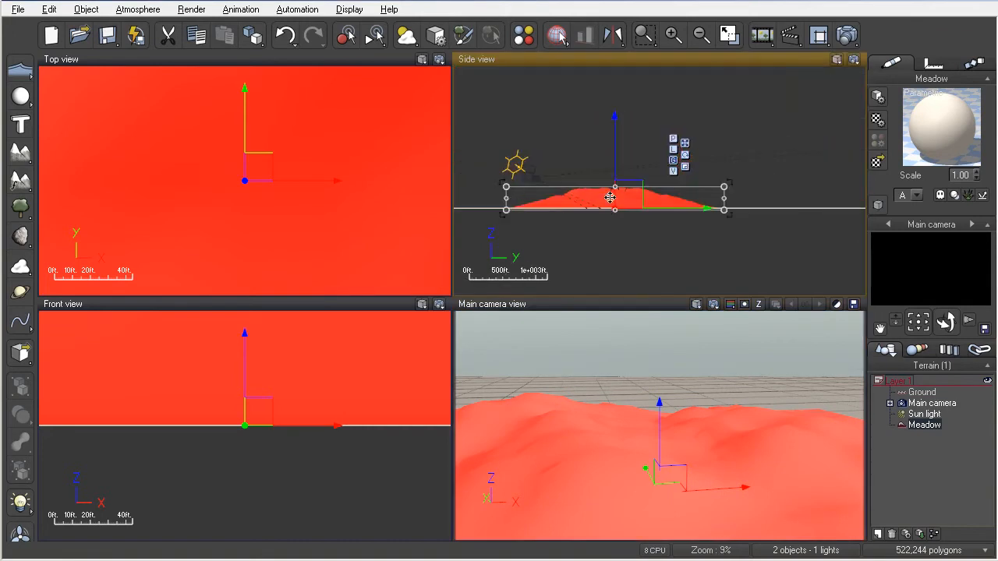
{"action": "scroll", "coordinate": [607, 198], "scroll_direction": "up", "scroll_amount": 3}
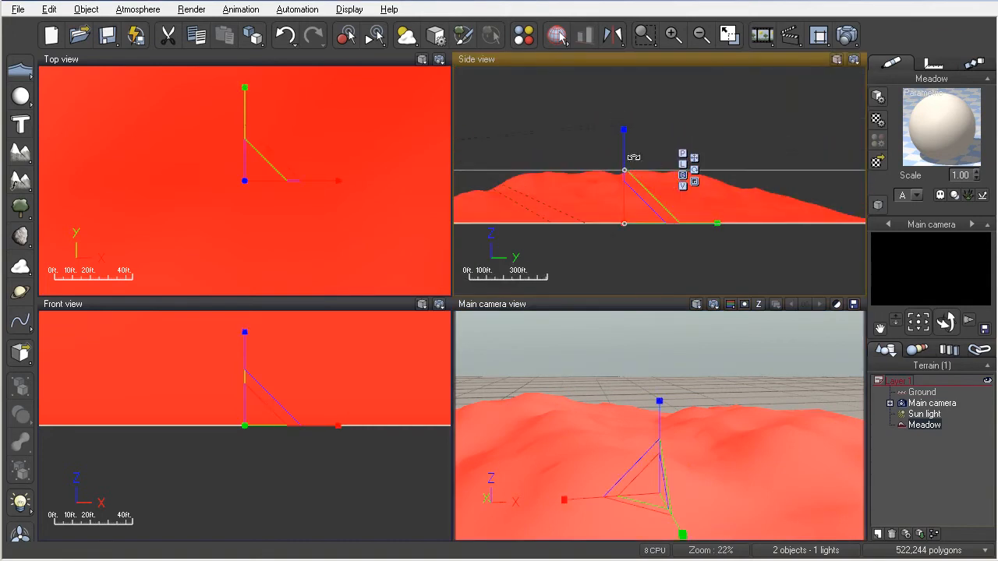
{"action": "left_click_drag", "start_coordinate": [623, 133], "coordinate": [626, 173]}
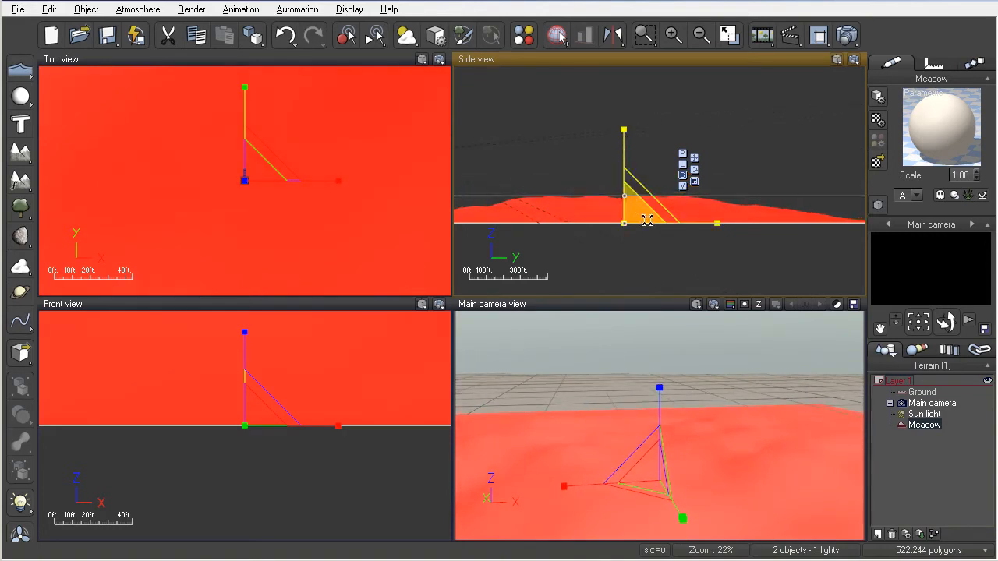
Step: Open the Meadow terrain for editing and smooth part of its rough hills with the Smooth brush
{"action": "double_click", "coordinate": [729, 454]}
{"action": "right_click_drag", "start_coordinate": [354, 350], "coordinate": [445, 289]}
{"action": "scroll", "coordinate": [314, 321], "scroll_direction": "up", "scroll_amount": 5}
{"action": "right_click_drag", "start_coordinate": [311, 341], "coordinate": [308, 284]}
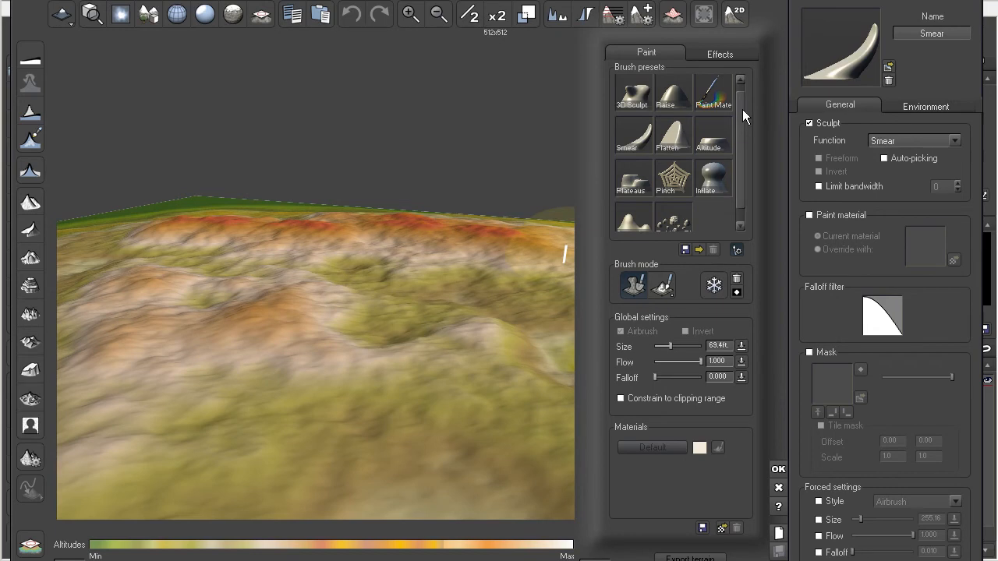
{"action": "scroll", "coordinate": [738, 110], "scroll_direction": "down", "scroll_amount": 1}
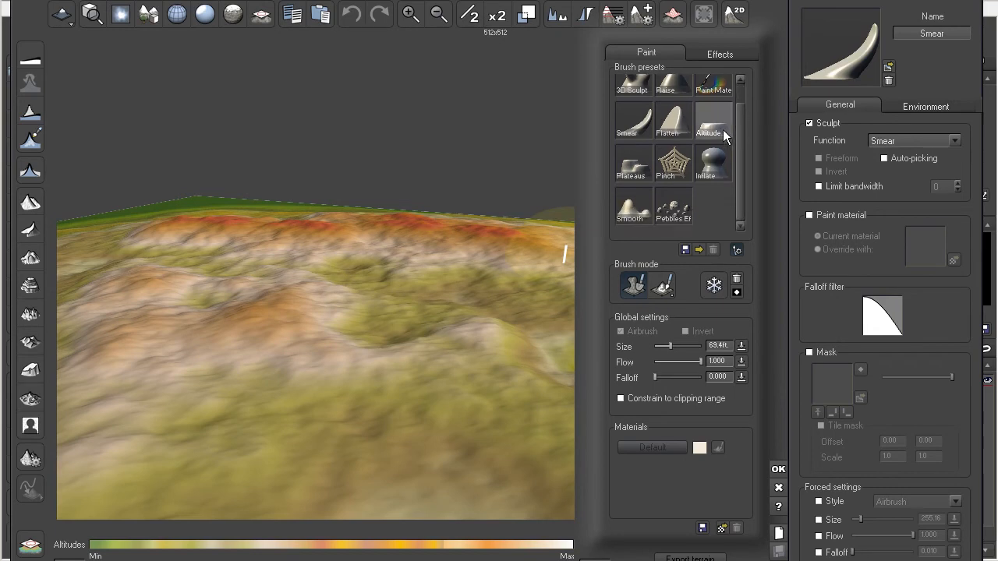
{"action": "left_click", "coordinate": [629, 207]}
{"action": "mouse_move", "coordinate": [284, 262]}
{"action": "left_mouse_down"}
{"action": "mouse_move", "coordinate": [319, 296]}
{"action": "mouse_move", "coordinate": [310, 287]}
{"action": "mouse_move", "coordinate": [321, 313]}
{"action": "mouse_move", "coordinate": [303, 324]}
{"action": "left_mouse_up"}
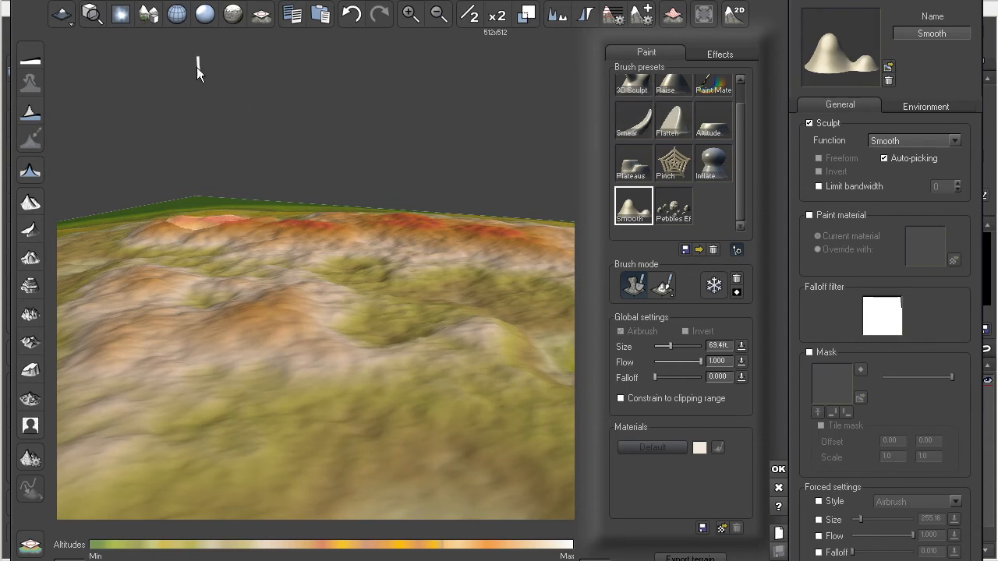
Step: Display the terrain's wireframe mesh and retopologize the terrain with an increased looseness
{"action": "left_click", "coordinate": [178, 17]}
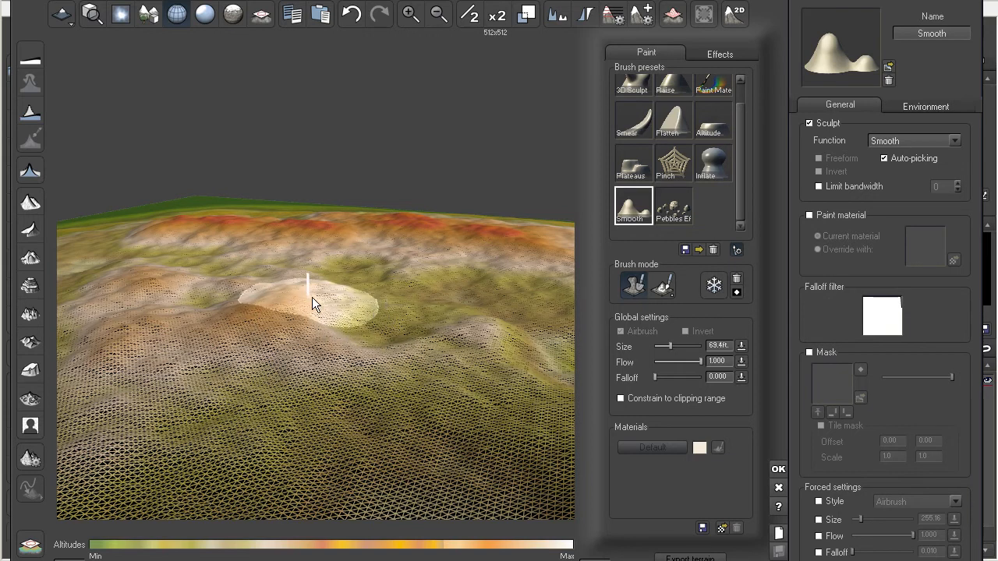
{"action": "left_click", "coordinate": [673, 17]}
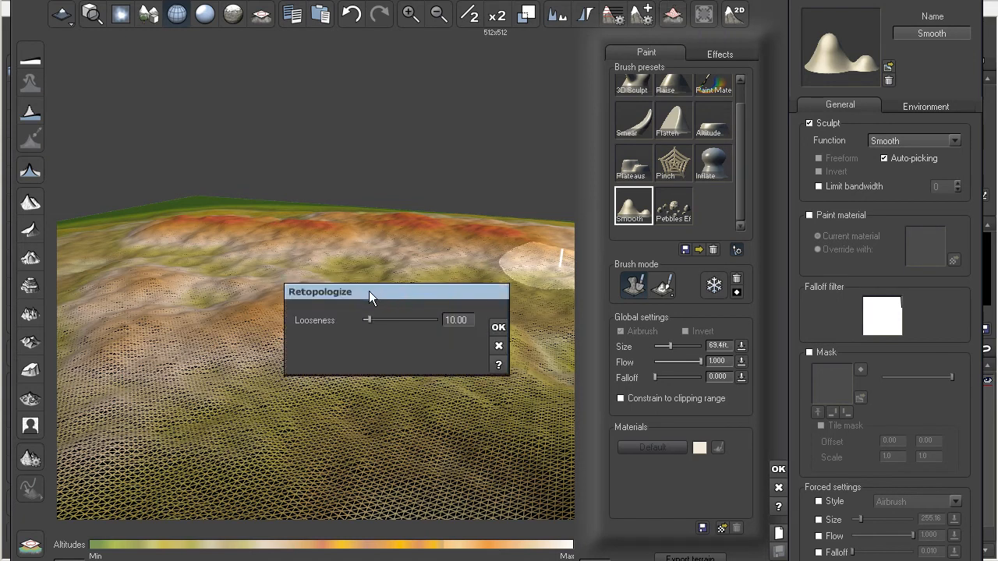
{"action": "left_click_drag", "start_coordinate": [369, 297], "coordinate": [346, 165]}
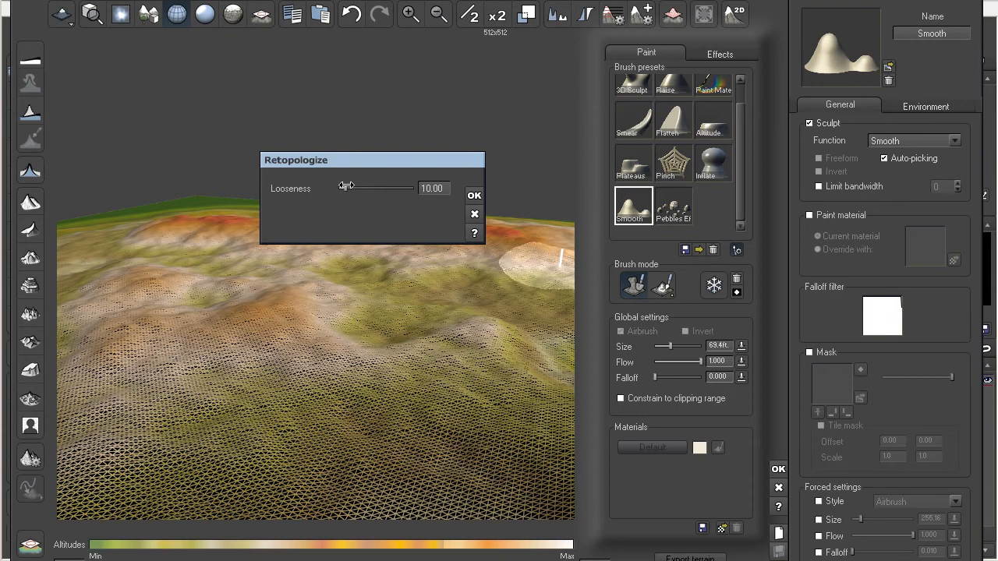
{"action": "left_click_drag", "start_coordinate": [342, 188], "coordinate": [368, 186]}
{"action": "left_click", "coordinate": [477, 196]}
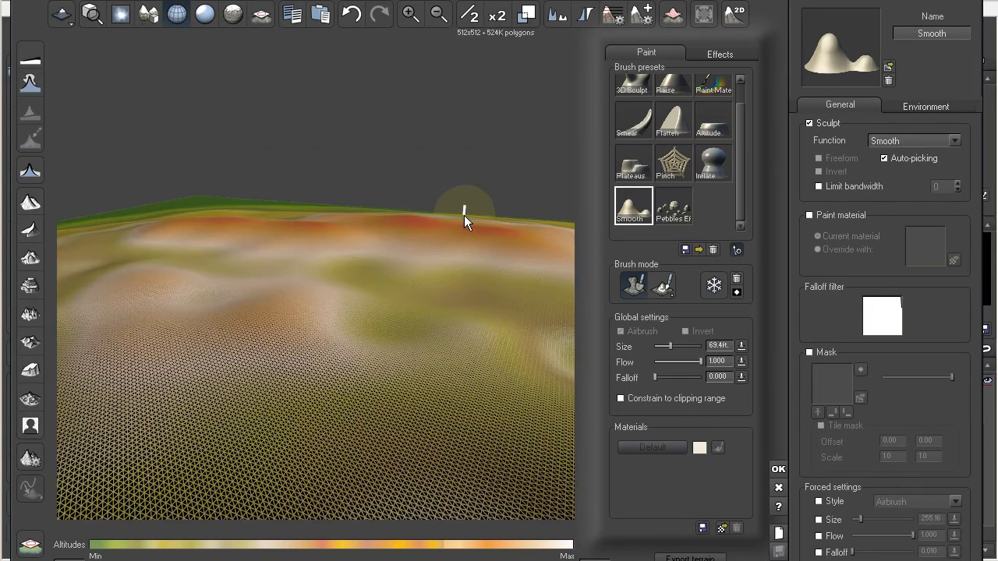
Step: Hide the wireframe, check the smoothed surface with and without the altitude colours, and accept the terrain edits
{"action": "right_click_drag", "start_coordinate": [449, 312], "coordinate": [481, 366]}
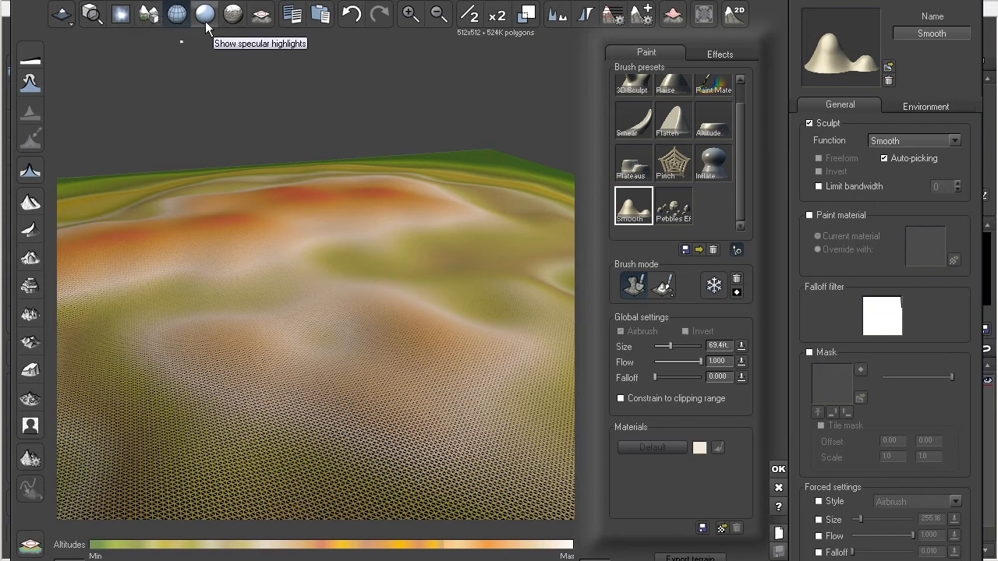
{"action": "left_click", "coordinate": [176, 22]}
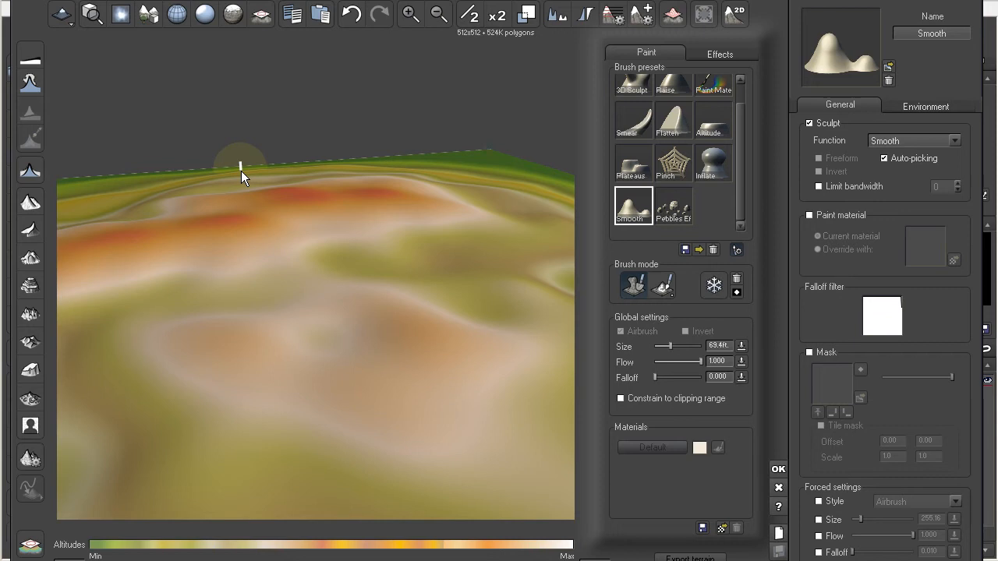
{"action": "left_click", "coordinate": [236, 23]}
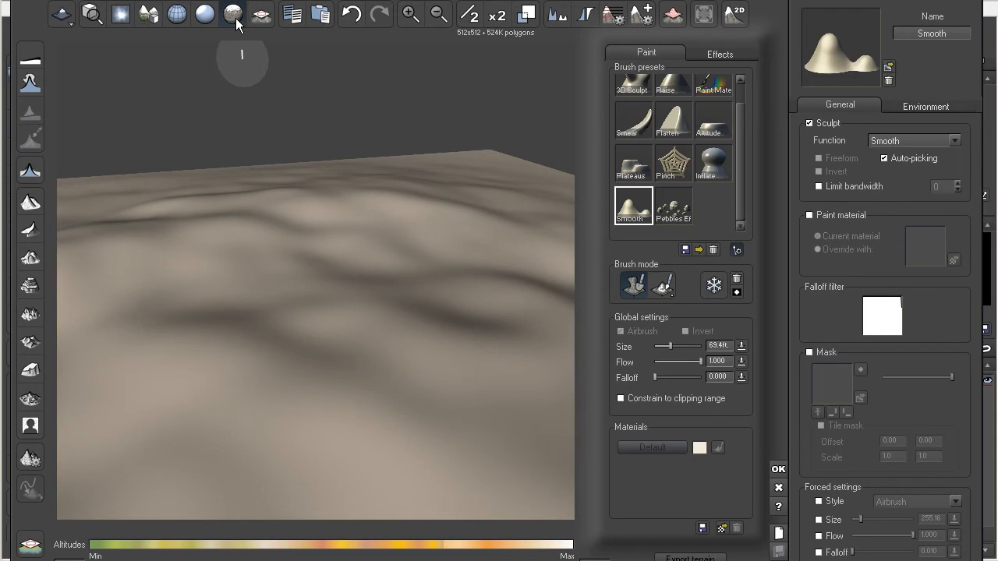
{"action": "left_click", "coordinate": [237, 24]}
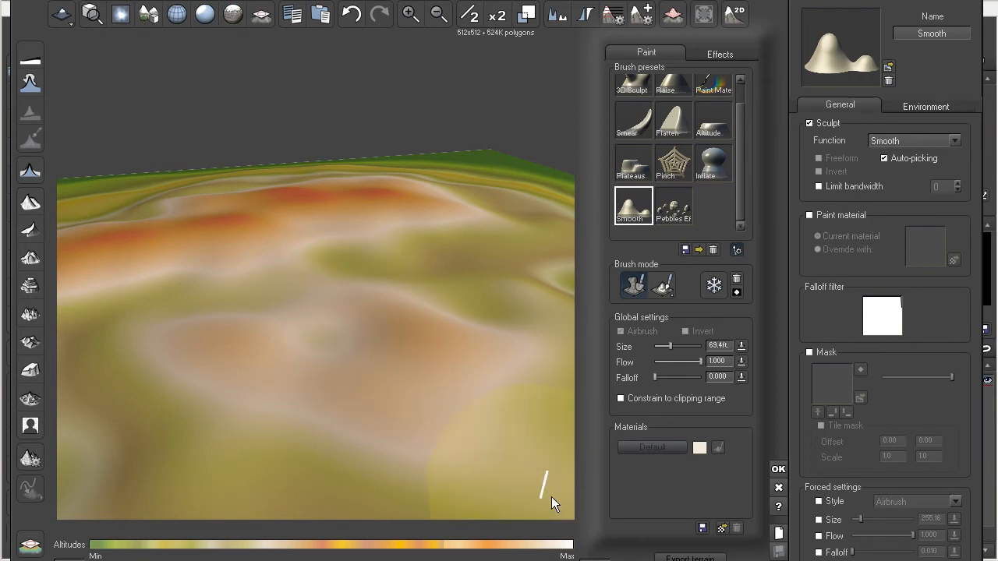
{"action": "left_click", "coordinate": [781, 471]}
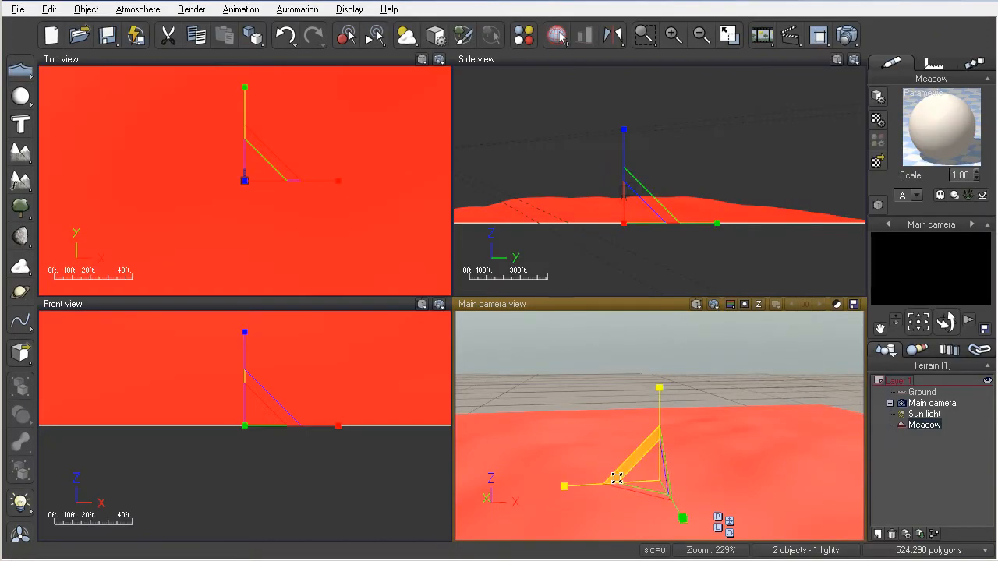
Step: Quick-render the smoothed meadow and reframe the main camera low over the terrain with sky above the horizon
{"action": "right_click_drag", "start_coordinate": [688, 456], "coordinate": [654, 386]}
{"action": "left_click", "coordinate": [712, 304]}
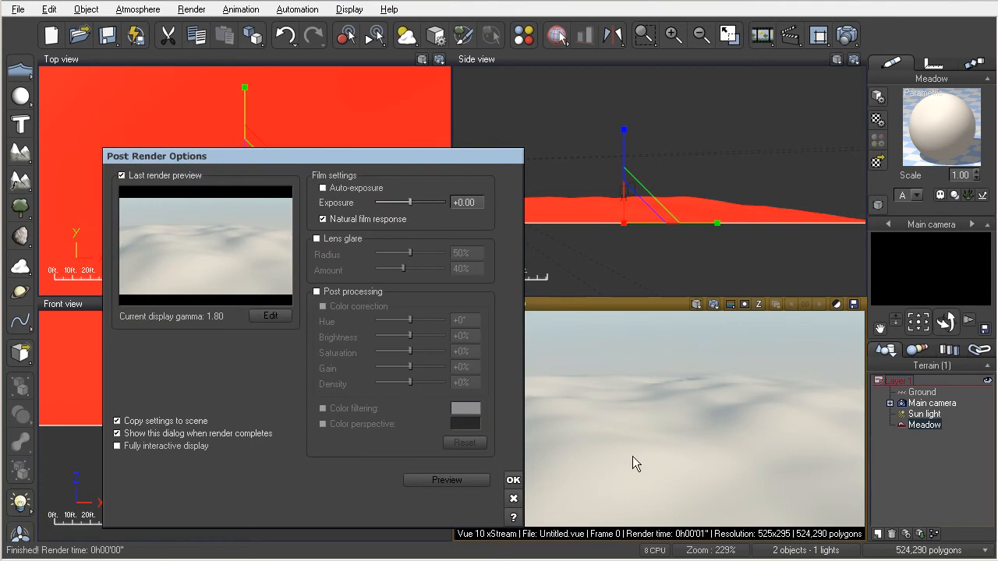
{"action": "left_click", "coordinate": [513, 479]}
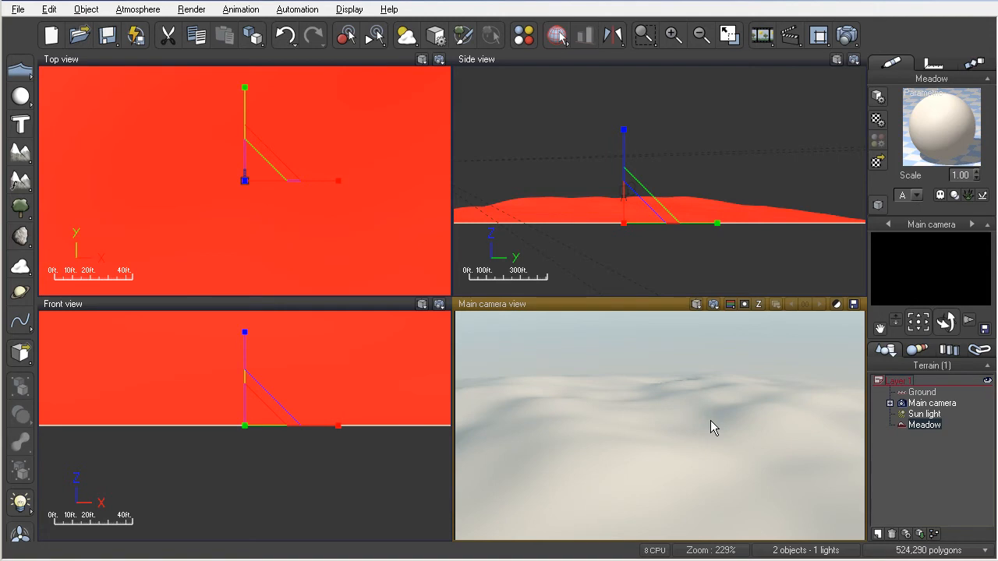
{"action": "left_click_drag", "start_coordinate": [710, 420], "coordinate": [705, 389]}
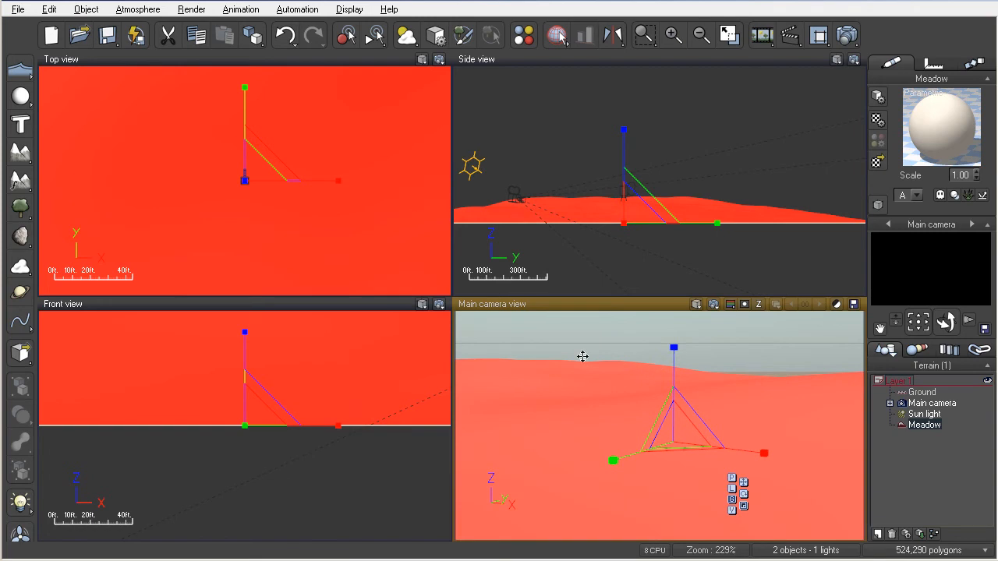
{"action": "left_click_drag", "start_coordinate": [563, 361], "coordinate": [601, 385]}
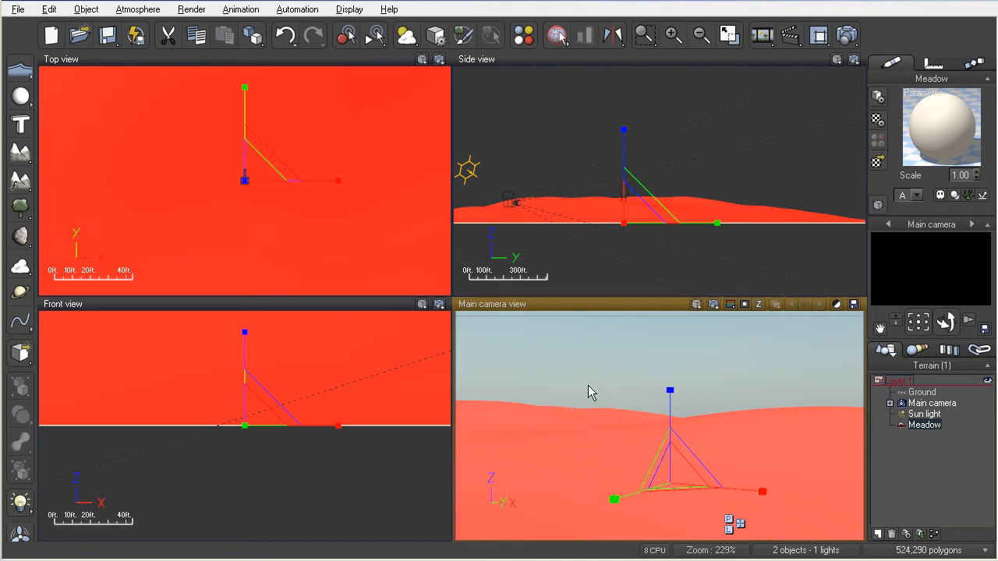
Step: Create a new fractal terrain with a width and height of 256
{"action": "left_click", "coordinate": [31, 166]}
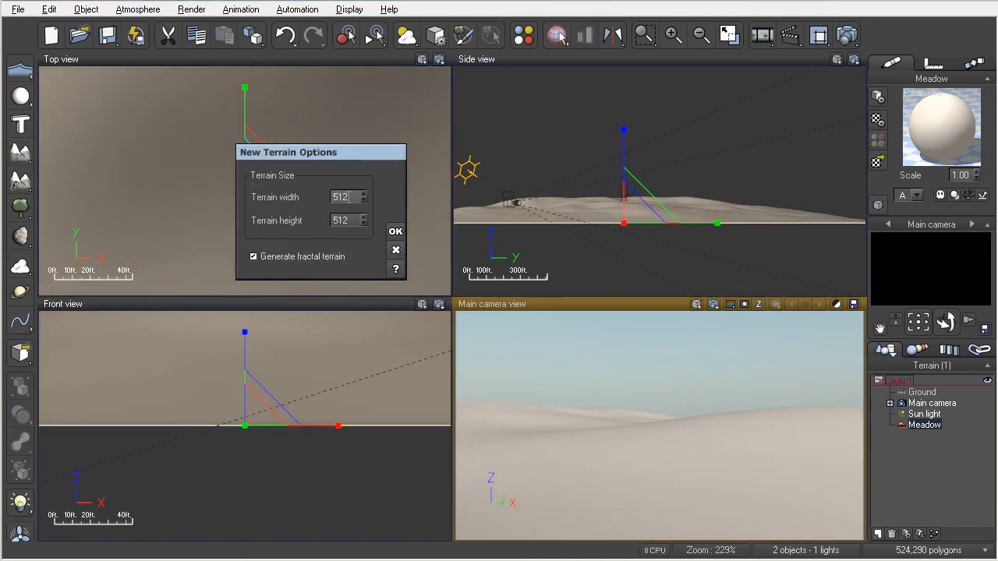
{"action": "type", "text": "256"}
{"action": "key", "text": "Tab"}
{"action": "type", "text": "256"}
{"action": "left_click", "coordinate": [394, 231]}
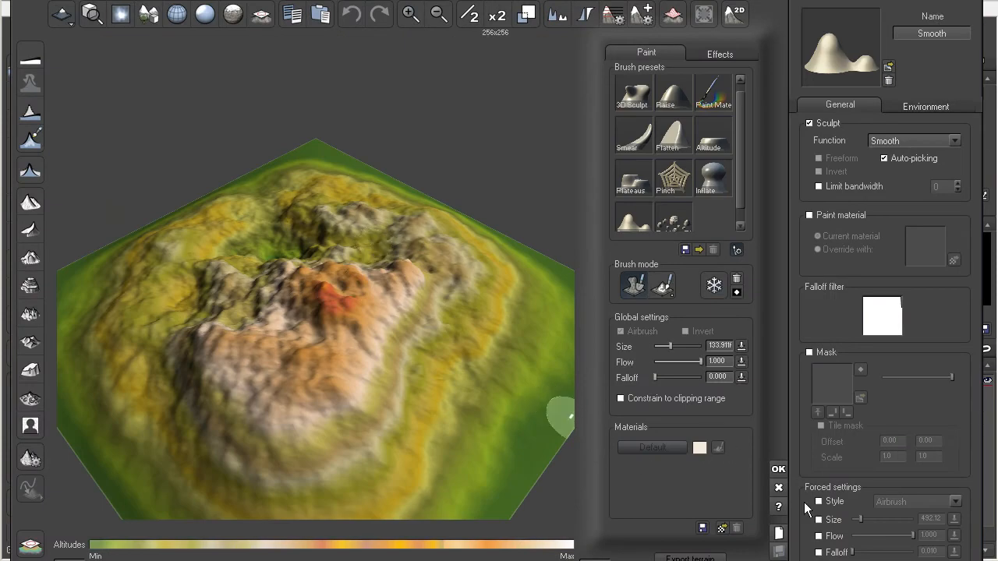
Step: Accept the new mountain terrain and move it behind the meadow, in the upper-left distance of the top view
{"action": "left_click", "coordinate": [778, 468]}
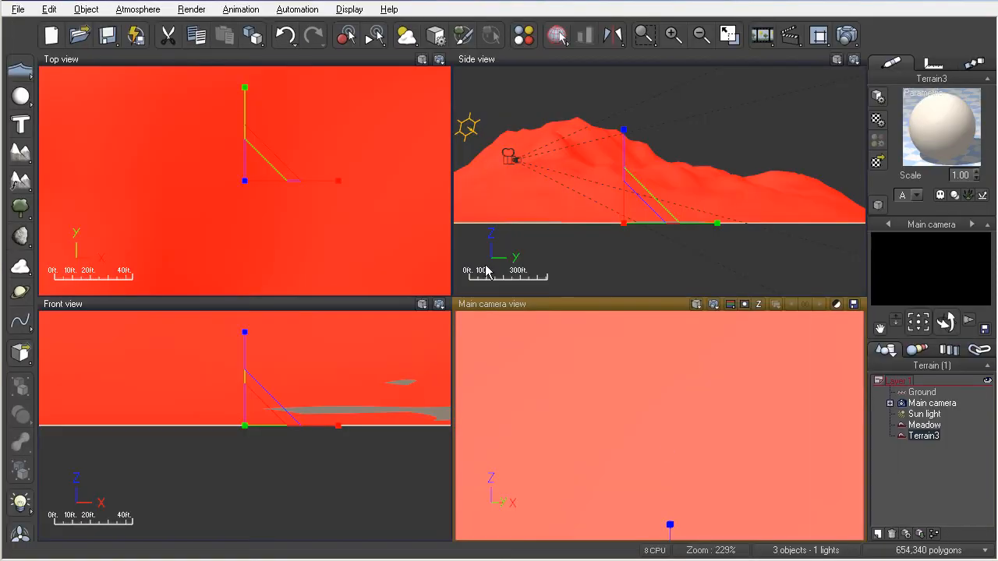
{"action": "scroll", "coordinate": [200, 181], "scroll_direction": "down", "scroll_amount": 15}
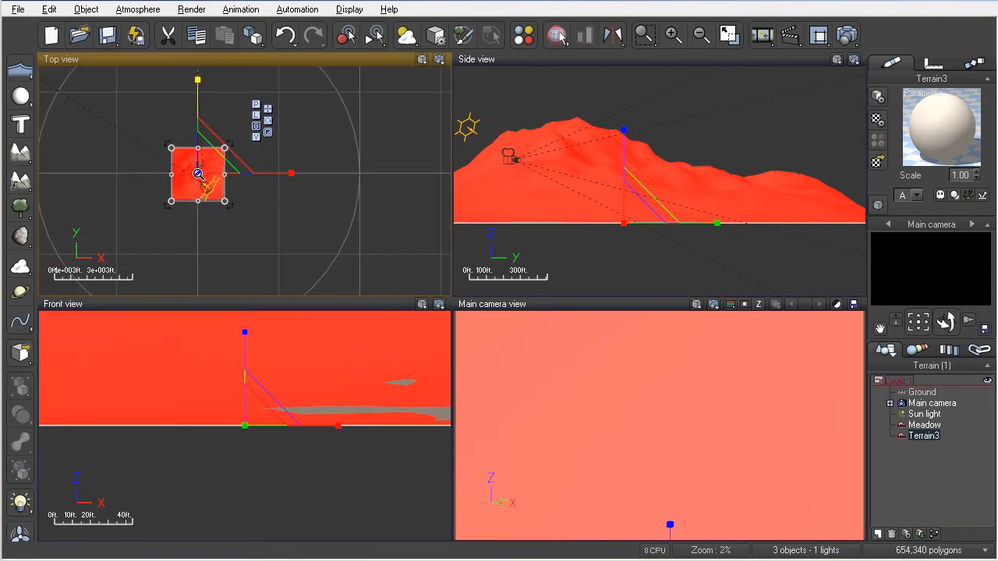
{"action": "left_click_drag", "start_coordinate": [219, 151], "coordinate": [145, 84]}
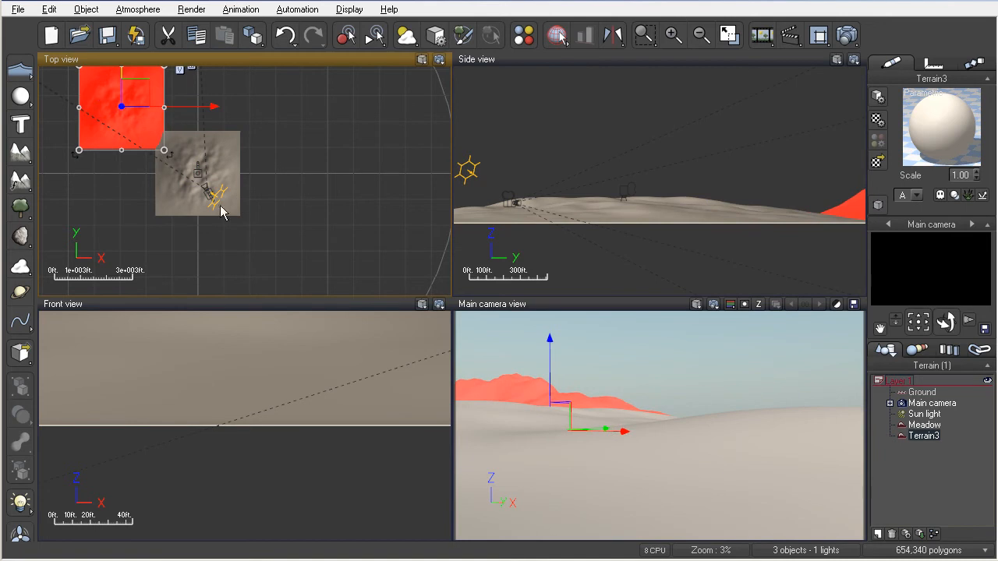
{"action": "mouse_move", "coordinate": [142, 84]}
{"action": "left_mouse_down"}
{"action": "mouse_move", "coordinate": [140, 76]}
{"action": "mouse_move", "coordinate": [156, 79]}
{"action": "left_mouse_up"}
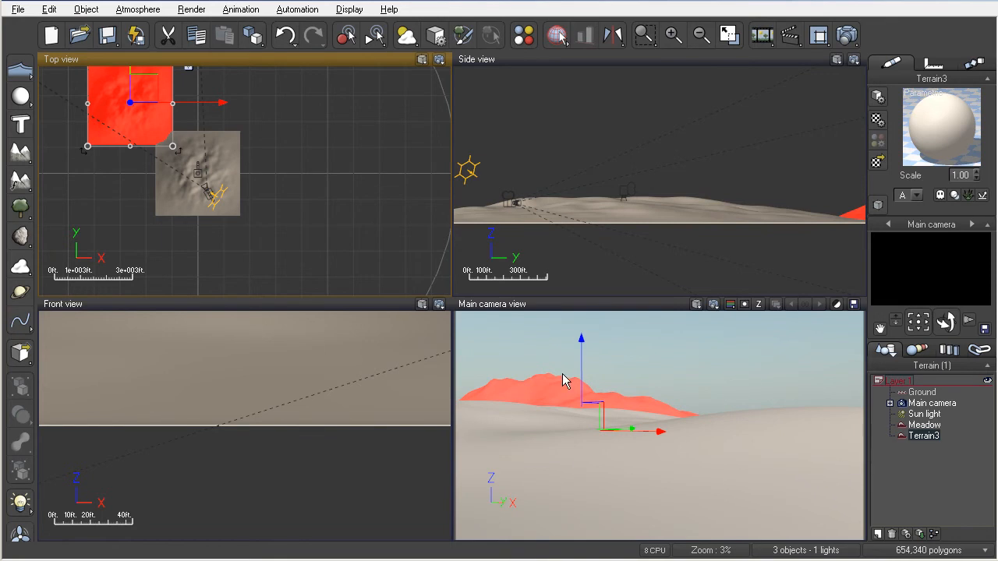
Step: Add a second mountain terrain and place it behind the meadow, beside the first mountain
{"action": "left_click", "coordinate": [21, 153]}
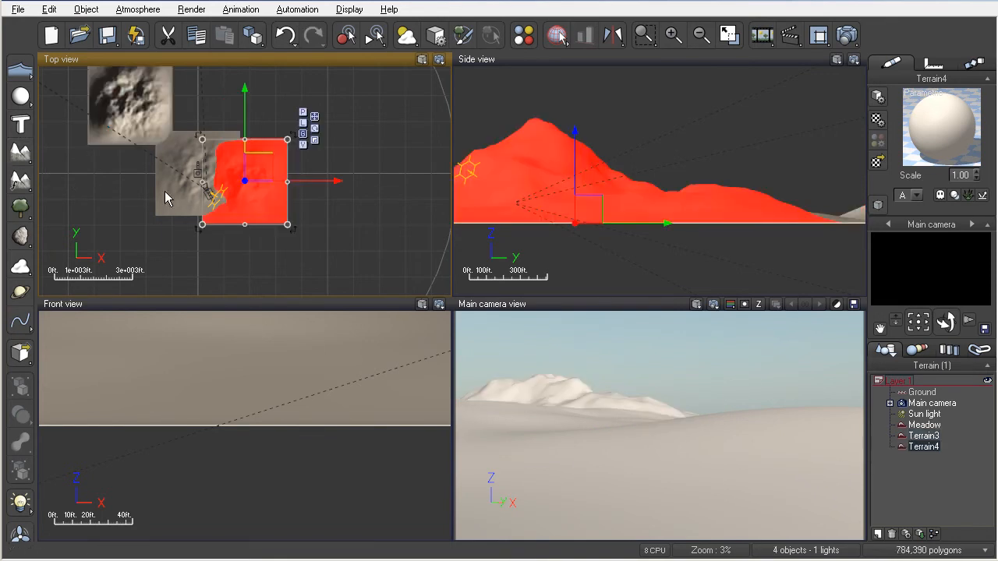
{"action": "left_click_drag", "start_coordinate": [269, 156], "coordinate": [190, 31]}
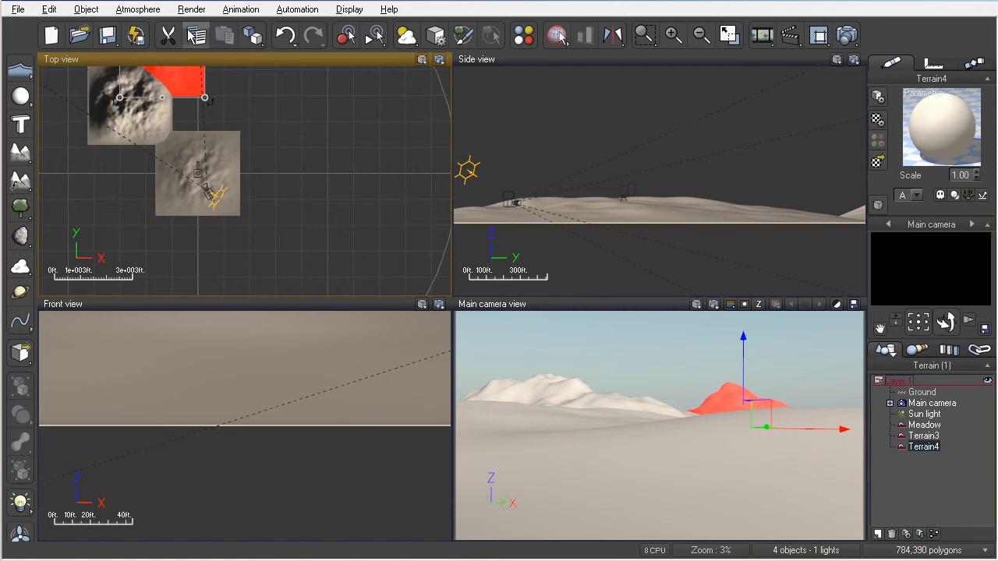
Step: Enlarge the first mountain terrain and move both mountain terrains farther back from the meadow
{"action": "left_click", "coordinate": [119, 129]}
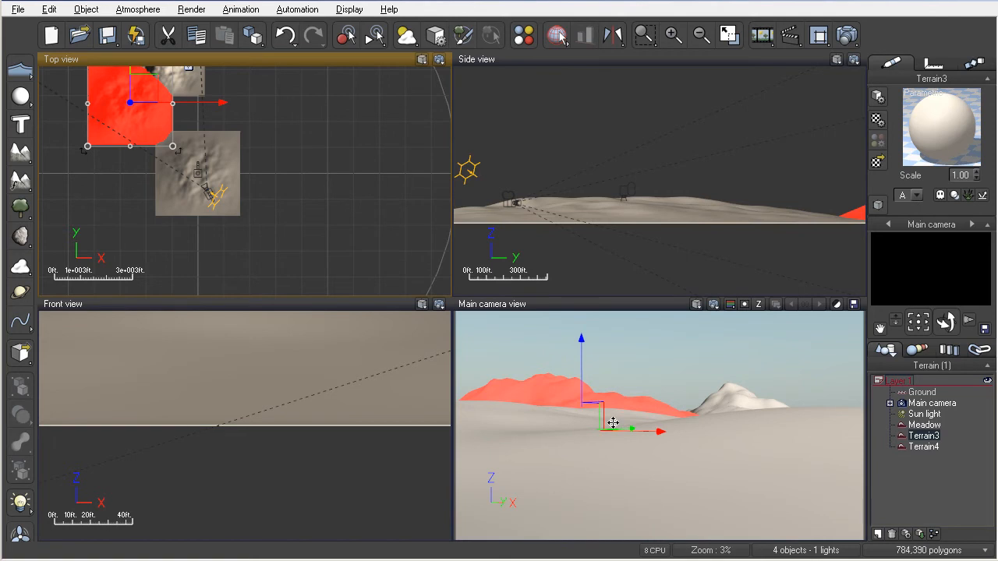
{"action": "key", "text": "r"}
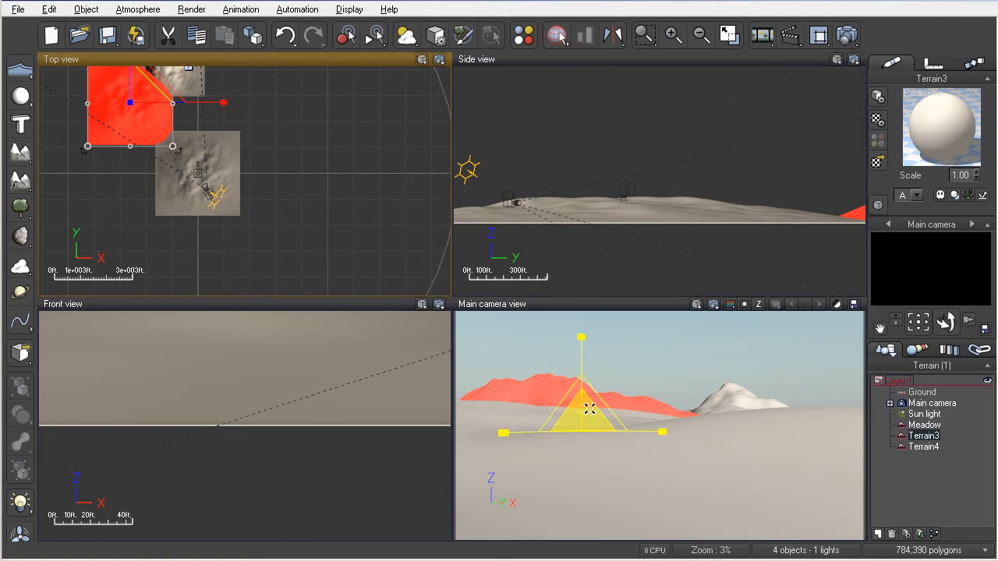
{"action": "left_click_drag", "start_coordinate": [583, 420], "coordinate": [578, 379]}
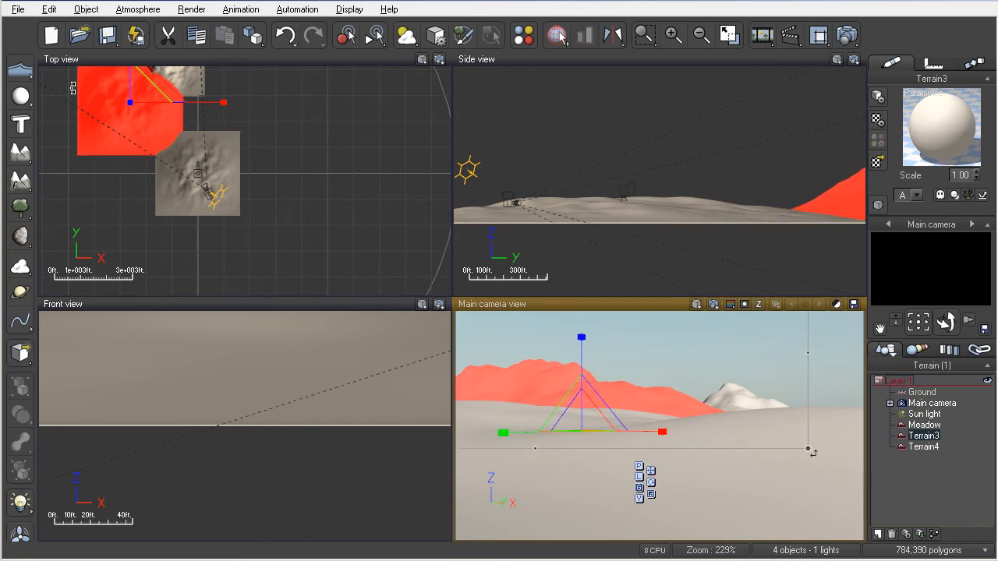
{"action": "key", "text": "w"}
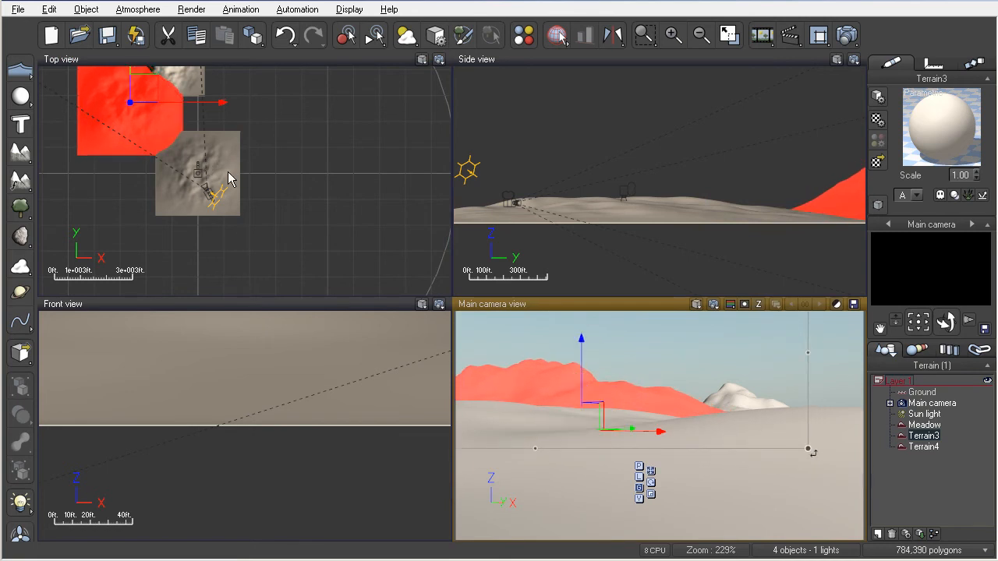
{"action": "right_click_drag", "start_coordinate": [117, 88], "coordinate": [190, 178]}
{"action": "left_click_drag", "start_coordinate": [224, 169], "coordinate": [215, 151]}
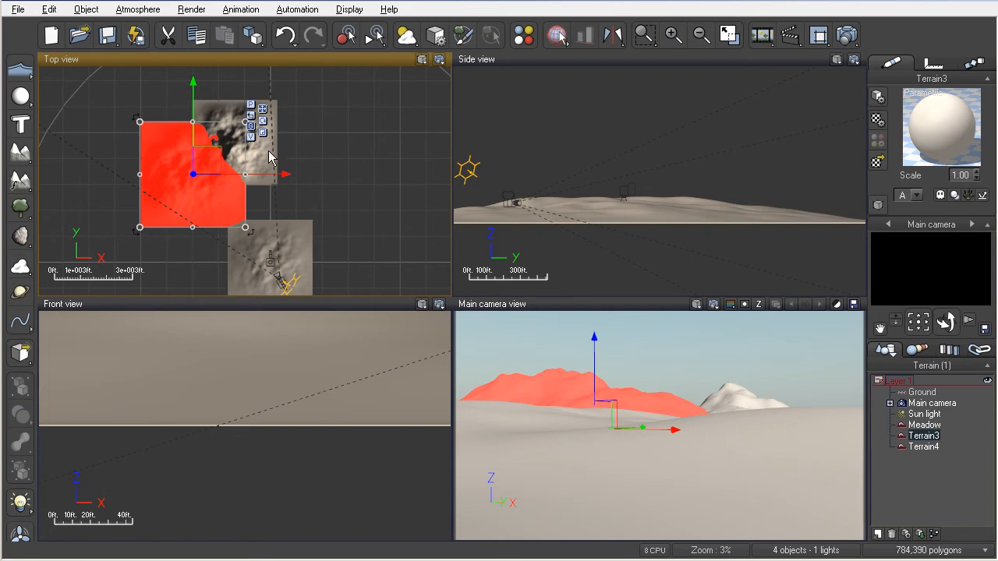
{"action": "left_click", "coordinate": [923, 448]}
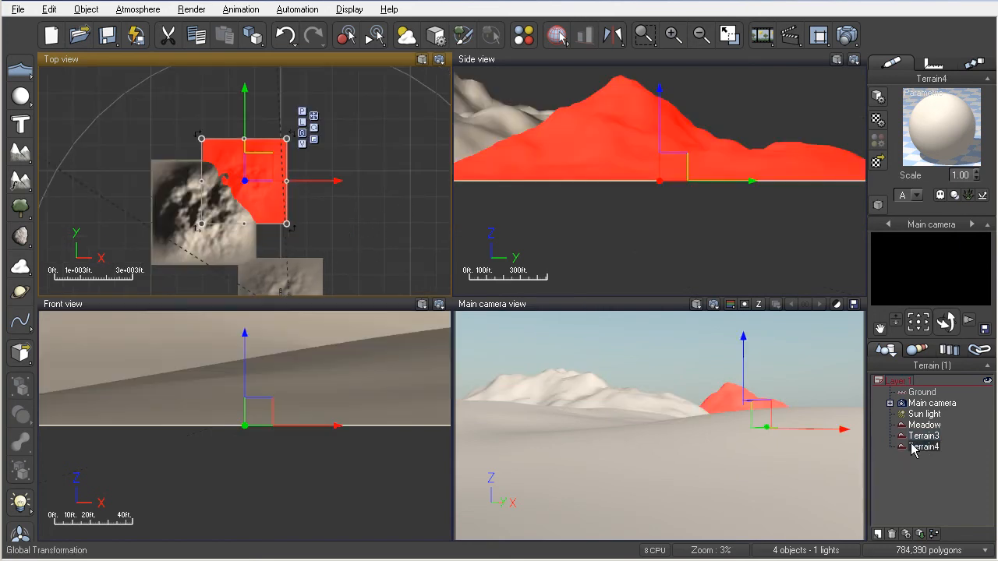
{"action": "left_click_drag", "start_coordinate": [271, 161], "coordinate": [267, 148]}
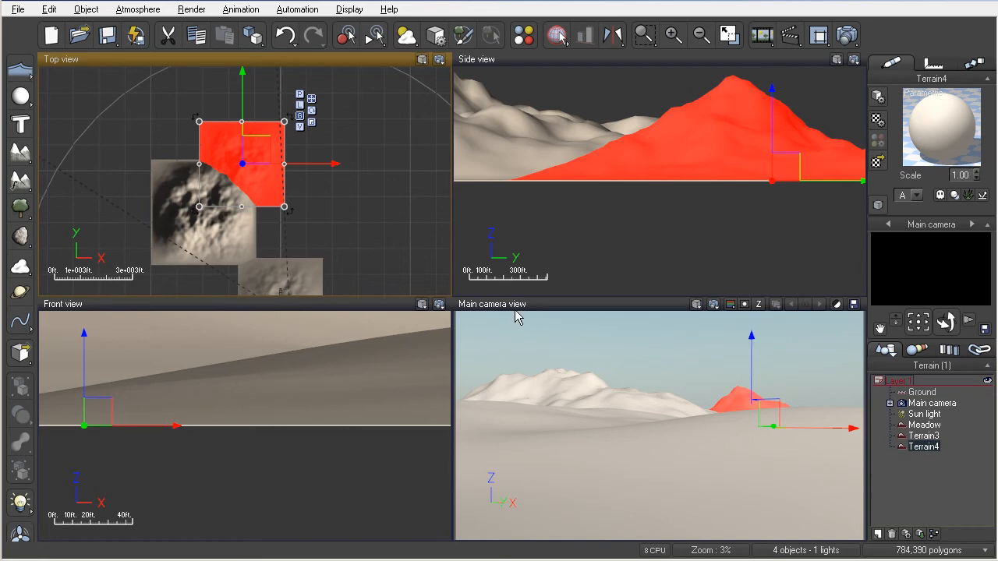
Step: Regenerate the second terrain's mountain shape repeatedly until it has a rugged high peak with lower surrounding ridges, and accept it
{"action": "double_click", "coordinate": [741, 400]}
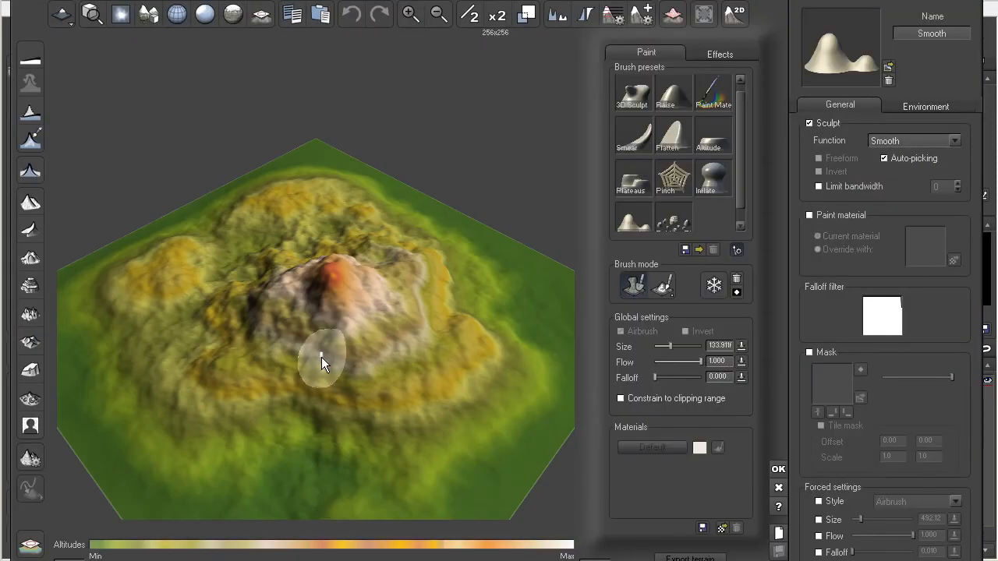
{"action": "left_click", "coordinate": [31, 204]}
{"action": "left_click", "coordinate": [31, 204]}
{"action": "left_click", "coordinate": [31, 207]}
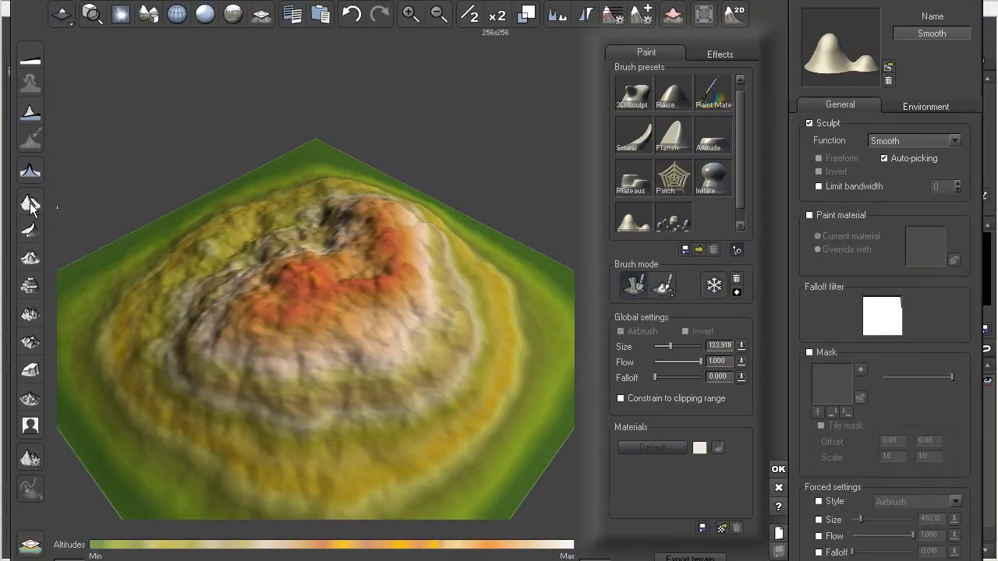
{"action": "left_click", "coordinate": [30, 207]}
{"action": "left_click", "coordinate": [31, 207]}
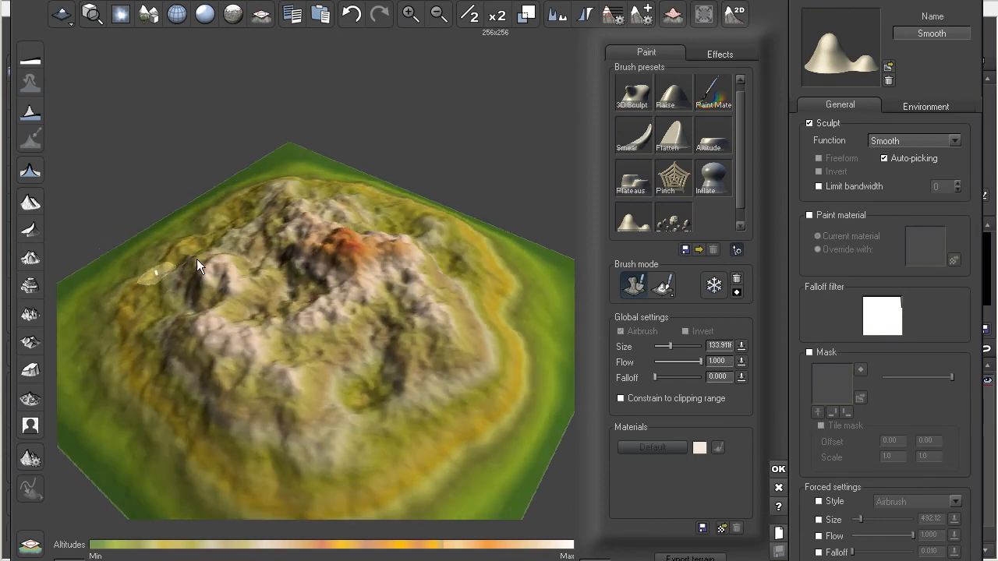
{"action": "left_click", "coordinate": [31, 205]}
{"action": "left_click", "coordinate": [31, 206]}
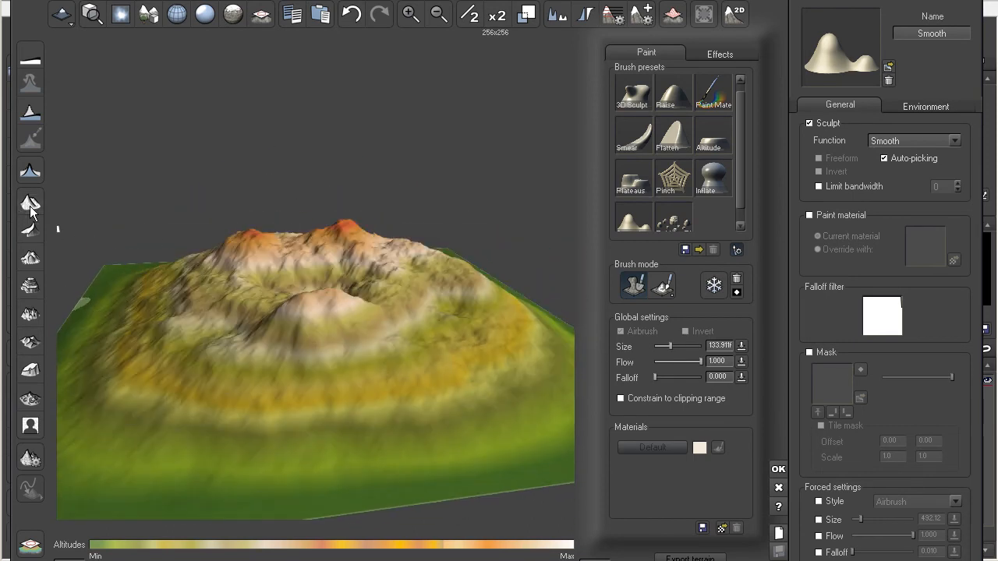
{"action": "left_click", "coordinate": [30, 207]}
{"action": "left_click", "coordinate": [31, 206]}
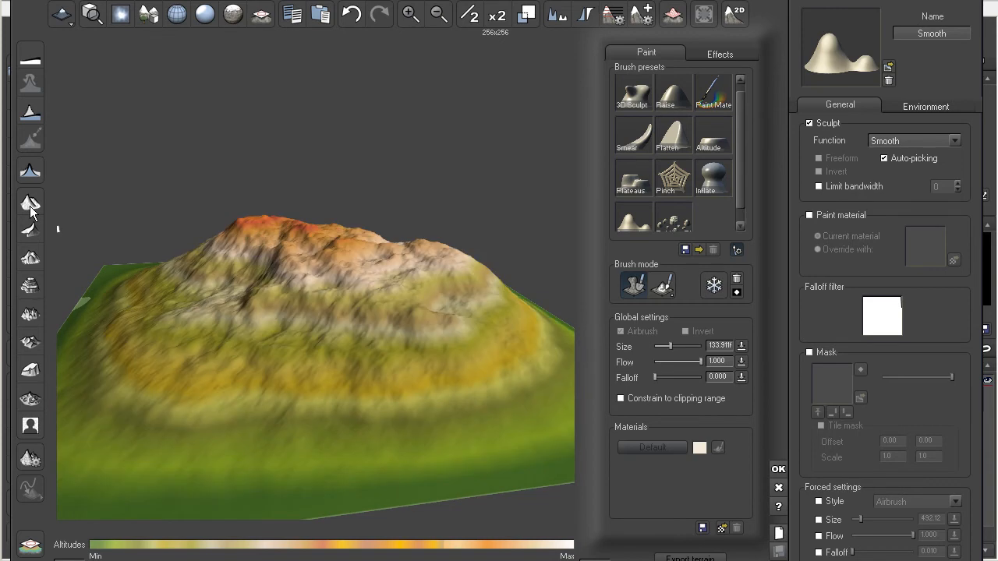
{"action": "left_click", "coordinate": [30, 206]}
{"action": "left_click", "coordinate": [31, 206]}
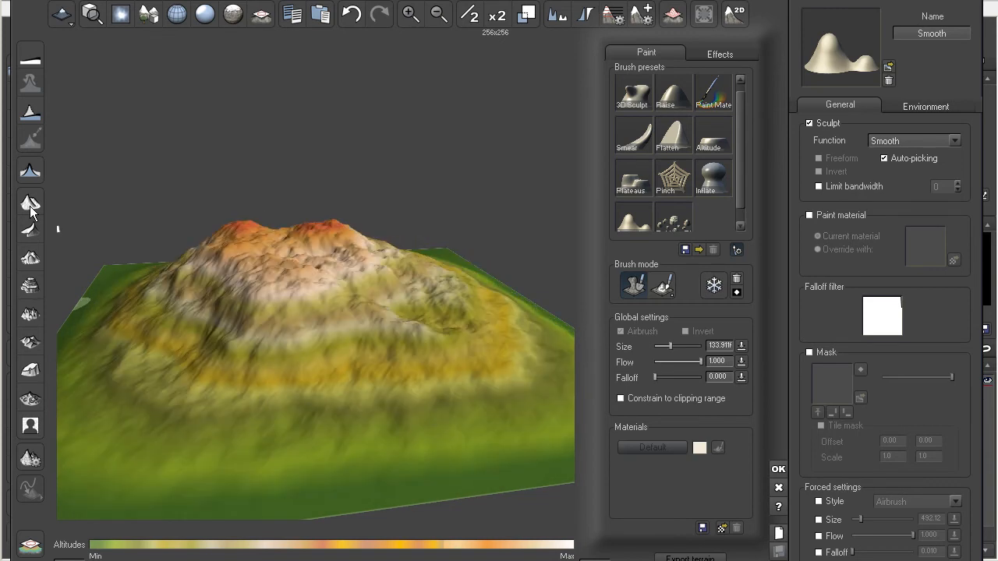
{"action": "left_click", "coordinate": [30, 206]}
{"action": "left_click", "coordinate": [31, 207]}
{"action": "left_click", "coordinate": [30, 206]}
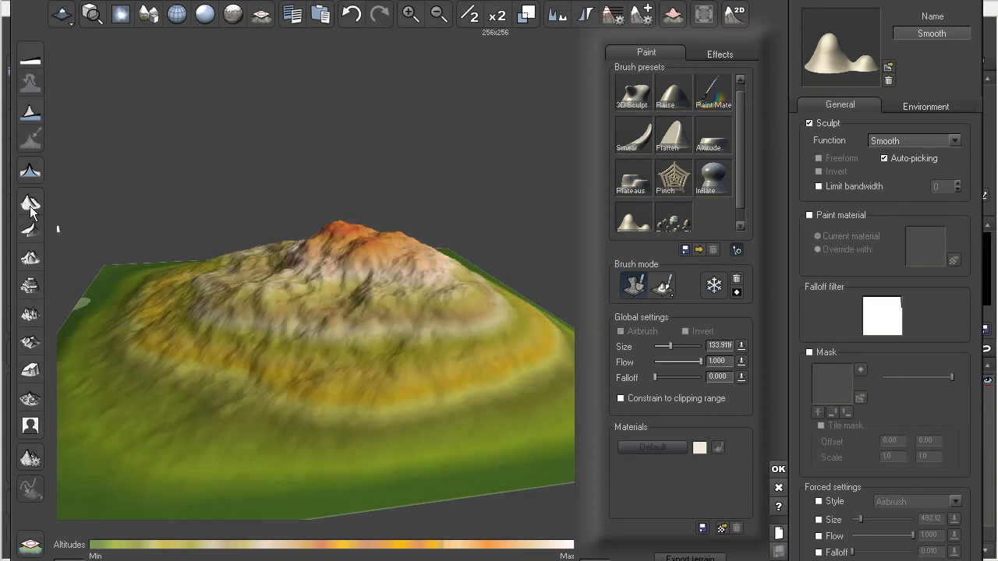
{"action": "left_click", "coordinate": [31, 207]}
{"action": "right_click_drag", "start_coordinate": [362, 304], "coordinate": [70, 246]}
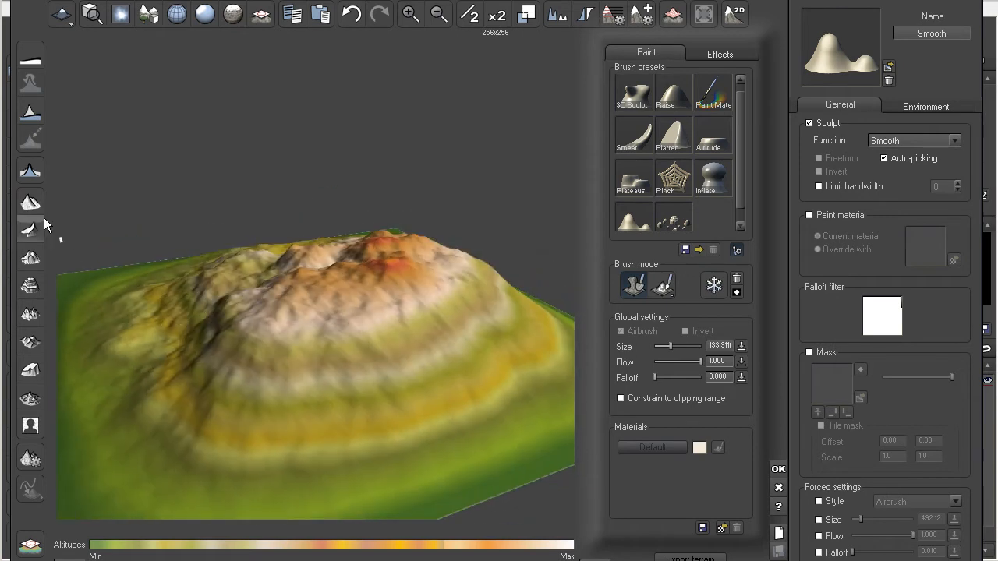
{"action": "left_click", "coordinate": [32, 207]}
{"action": "left_click", "coordinate": [32, 206]}
{"action": "left_click", "coordinate": [33, 207]}
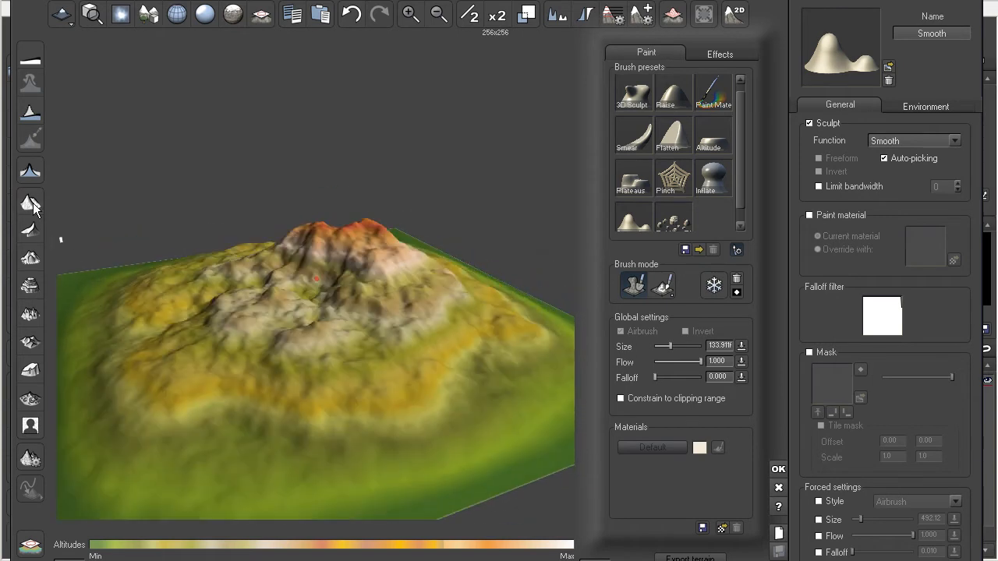
{"action": "mouse_move", "coordinate": [425, 417]}
{"action": "right_mouse_down"}
{"action": "mouse_move", "coordinate": [267, 330]}
{"action": "mouse_move", "coordinate": [170, 322]}
{"action": "mouse_move", "coordinate": [405, 337]}
{"action": "mouse_move", "coordinate": [420, 419]}
{"action": "right_mouse_up"}
{"action": "left_click", "coordinate": [778, 469]}
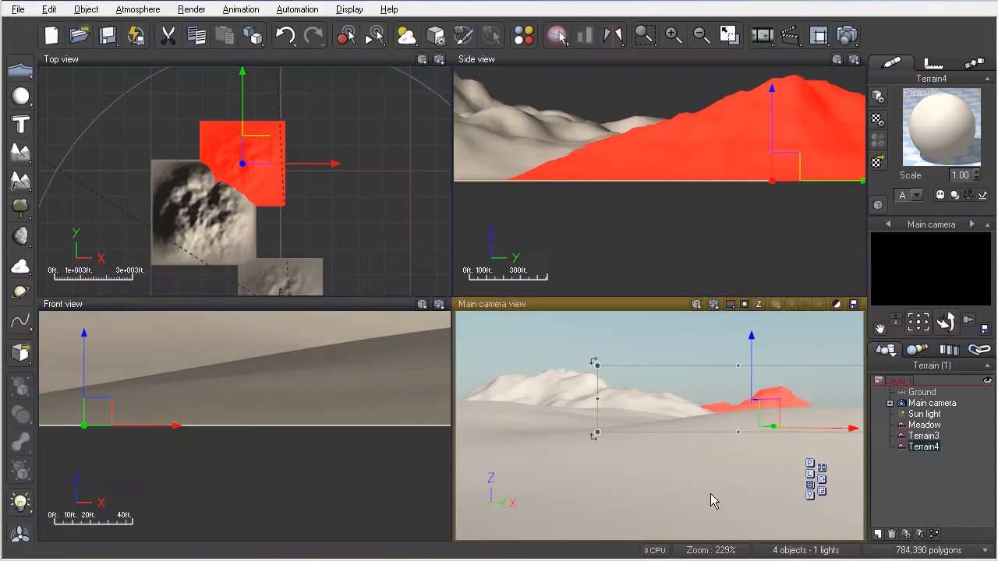
Step: Move the reshaped second mountain along X closer to the first mountain and deselect it
{"action": "left_click_drag", "start_coordinate": [809, 428], "coordinate": [781, 428]}
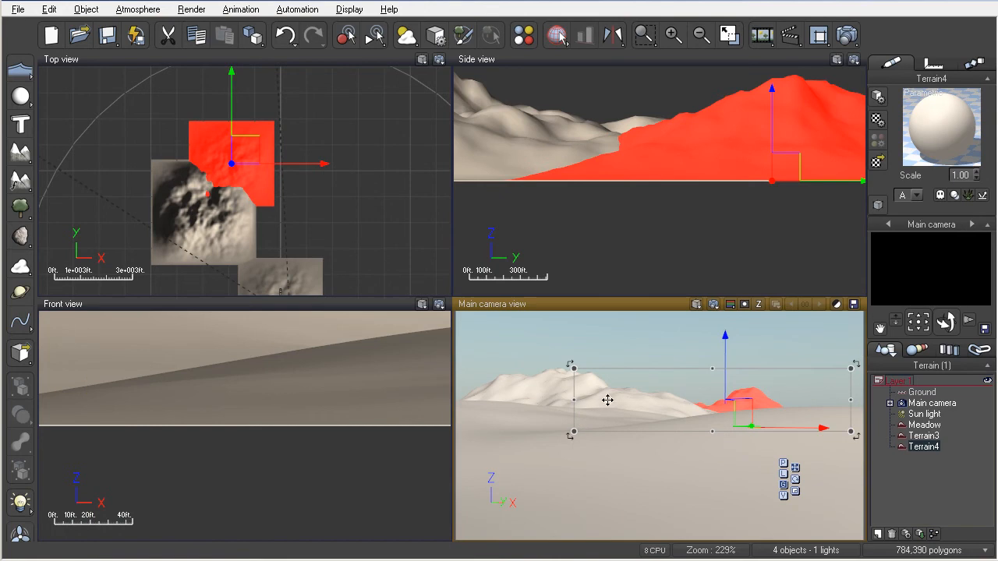
{"action": "left_click", "coordinate": [573, 341]}
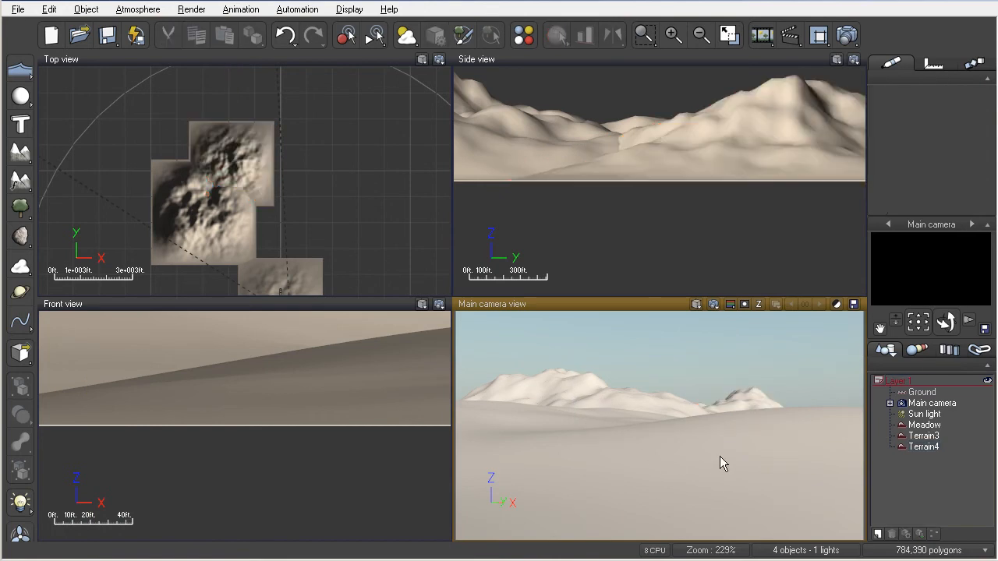
Step: Assign the TerrainScapes material SpringGroundCover to the Meadow terrain and quick-render the main camera view
{"action": "left_click", "coordinate": [588, 459]}
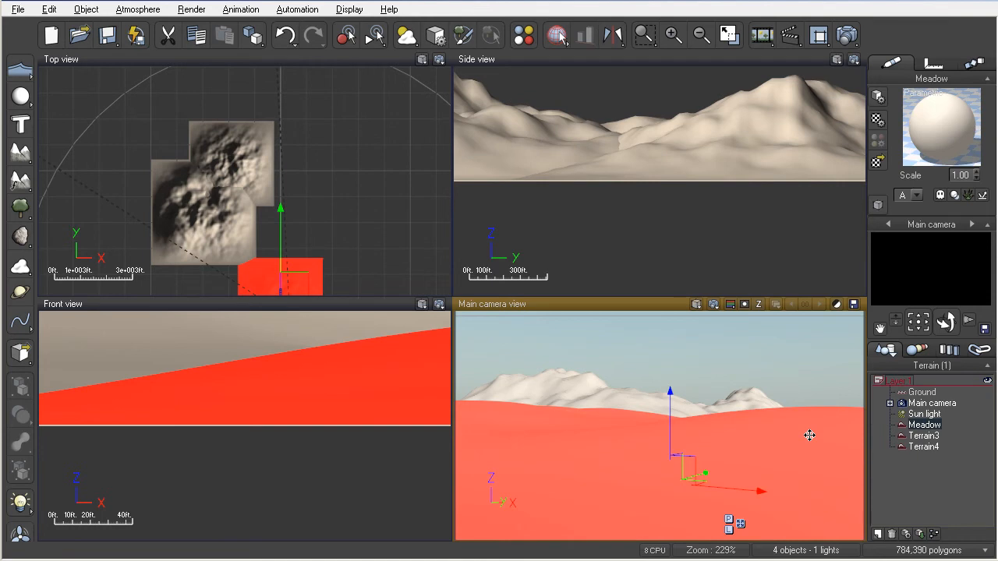
{"action": "left_click", "coordinate": [878, 162]}
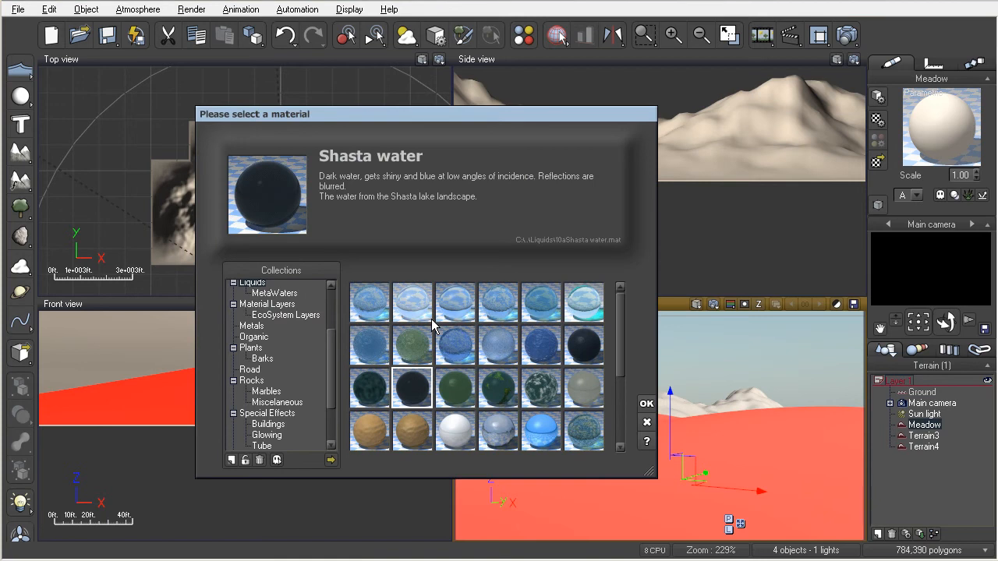
{"action": "left_click_drag", "start_coordinate": [333, 369], "coordinate": [336, 337]}
{"action": "left_click", "coordinate": [289, 362]}
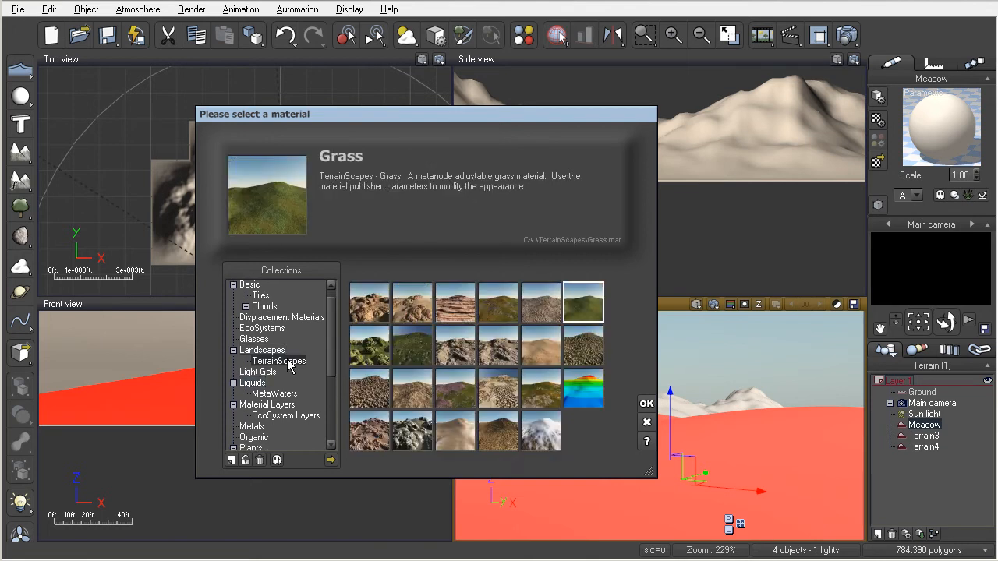
{"action": "left_click", "coordinate": [452, 400]}
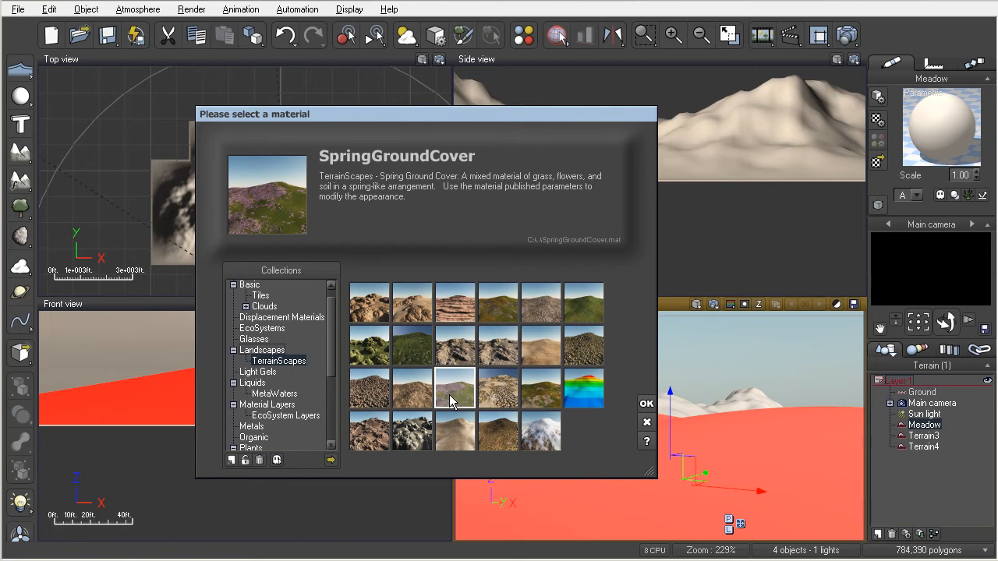
{"action": "double_click", "coordinate": [454, 398]}
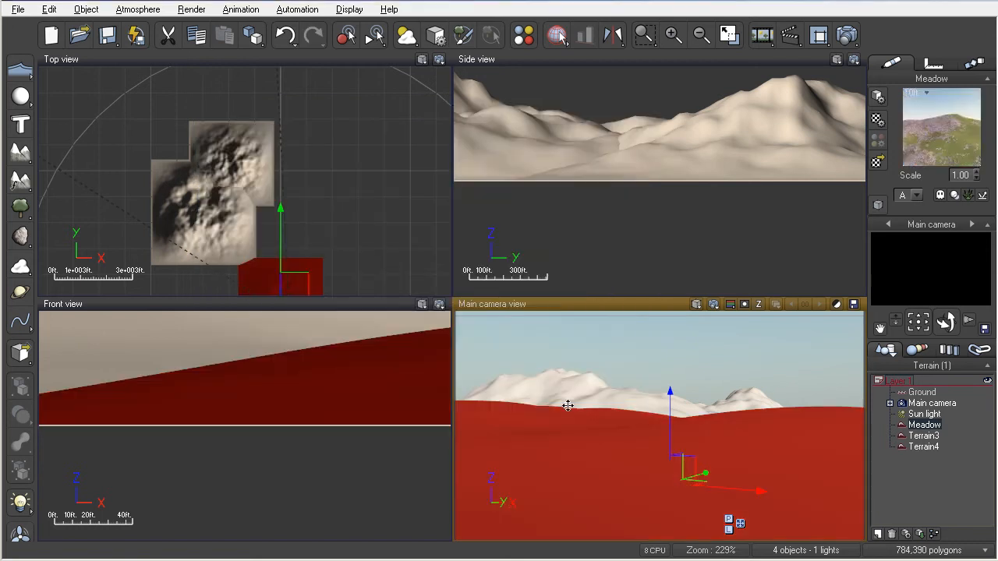
{"action": "left_click", "coordinate": [713, 304]}
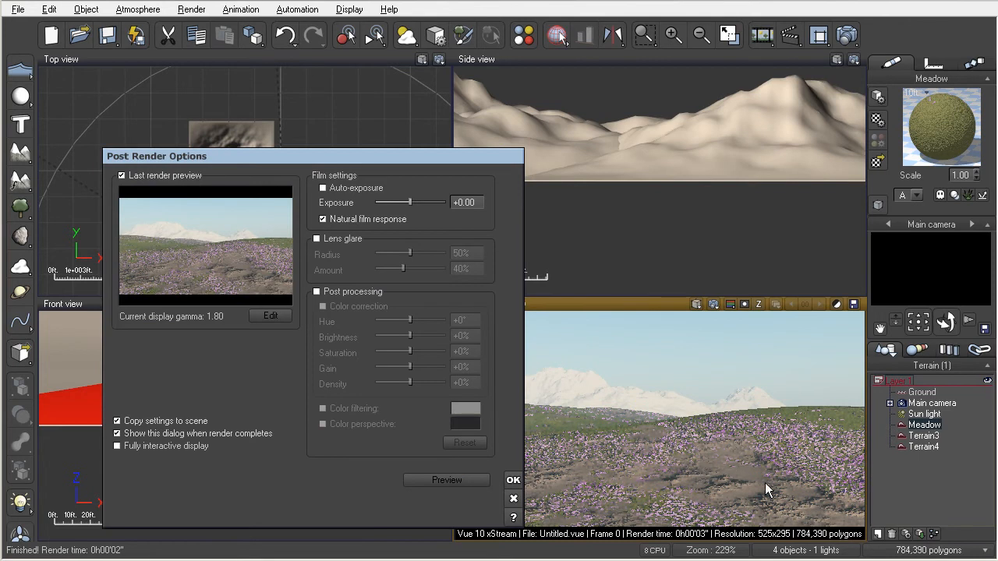
{"action": "left_click", "coordinate": [513, 480]}
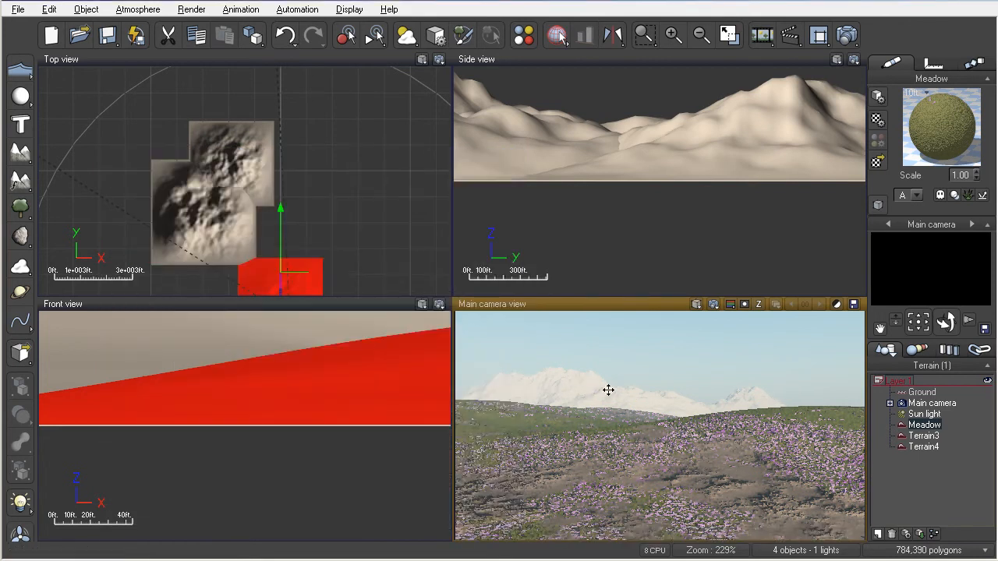
Step: Assign the Landscapes material Natural 3 to the first mountain, Terrain3
{"action": "left_click", "coordinate": [268, 241]}
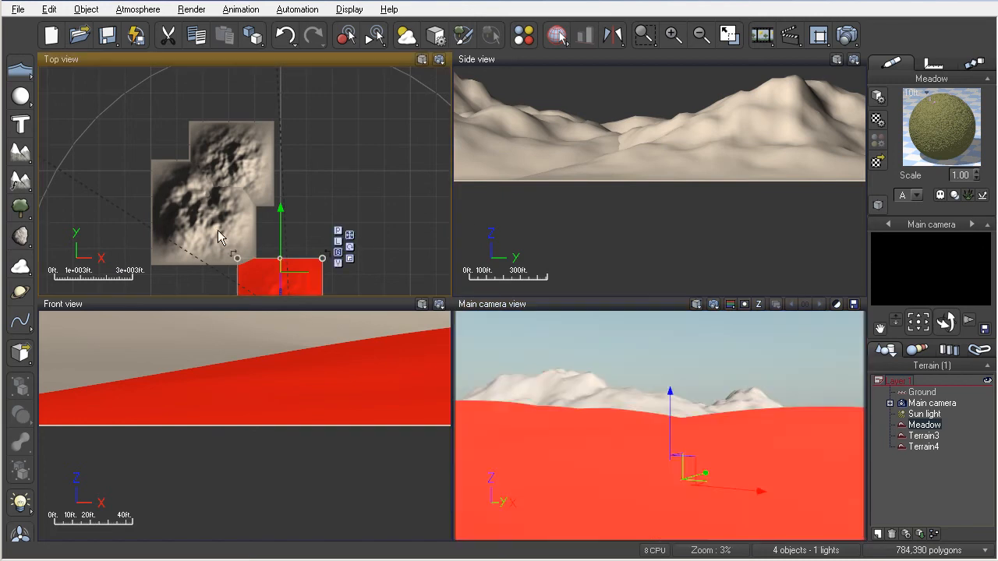
{"action": "left_click", "coordinate": [201, 221]}
{"action": "double_click", "coordinate": [952, 123]}
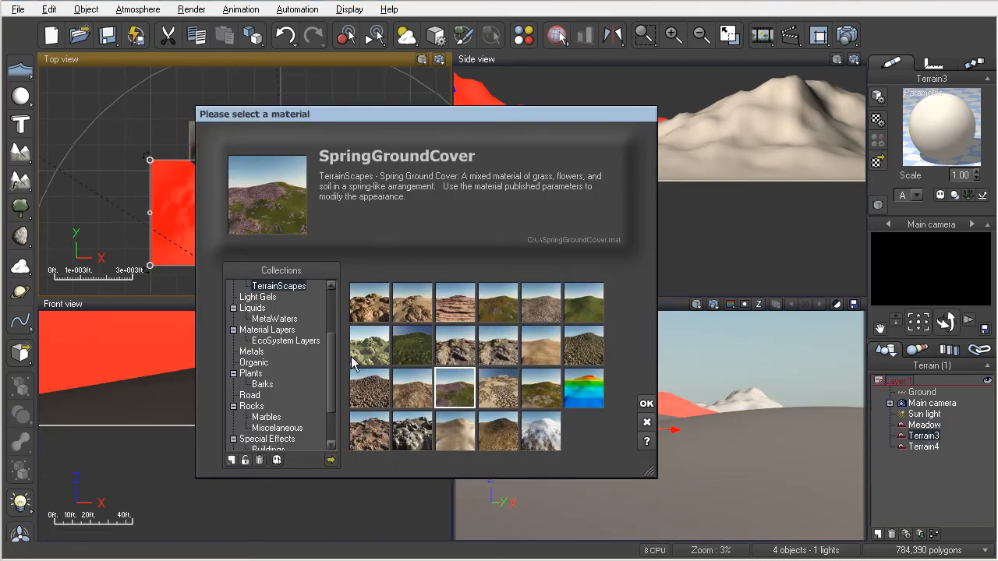
{"action": "scroll", "coordinate": [331, 333], "scroll_direction": "up", "scroll_amount": 2}
{"action": "scroll", "coordinate": [331, 333], "scroll_direction": "up", "scroll_amount": 1}
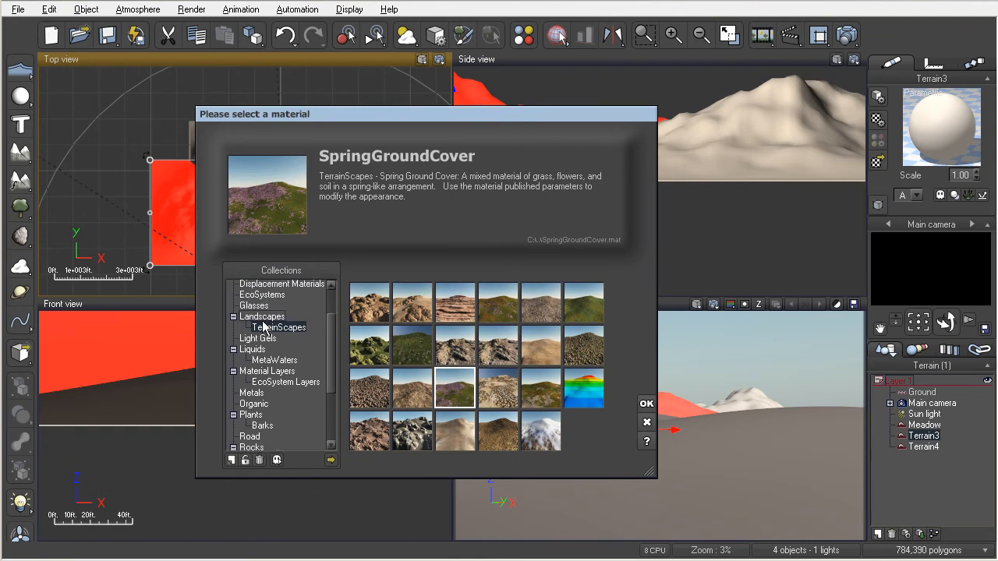
{"action": "left_click", "coordinate": [265, 317]}
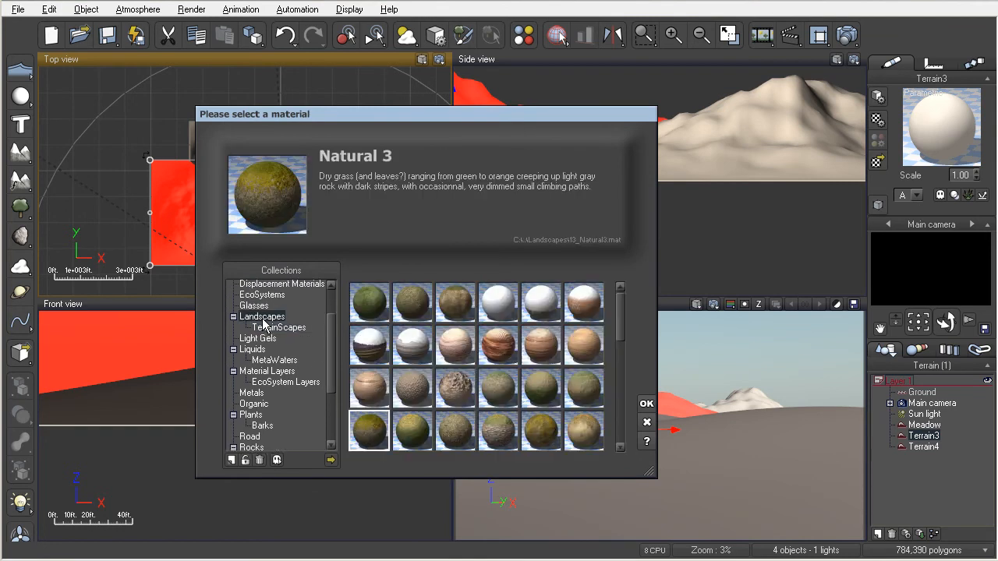
{"action": "double_click", "coordinate": [369, 428]}
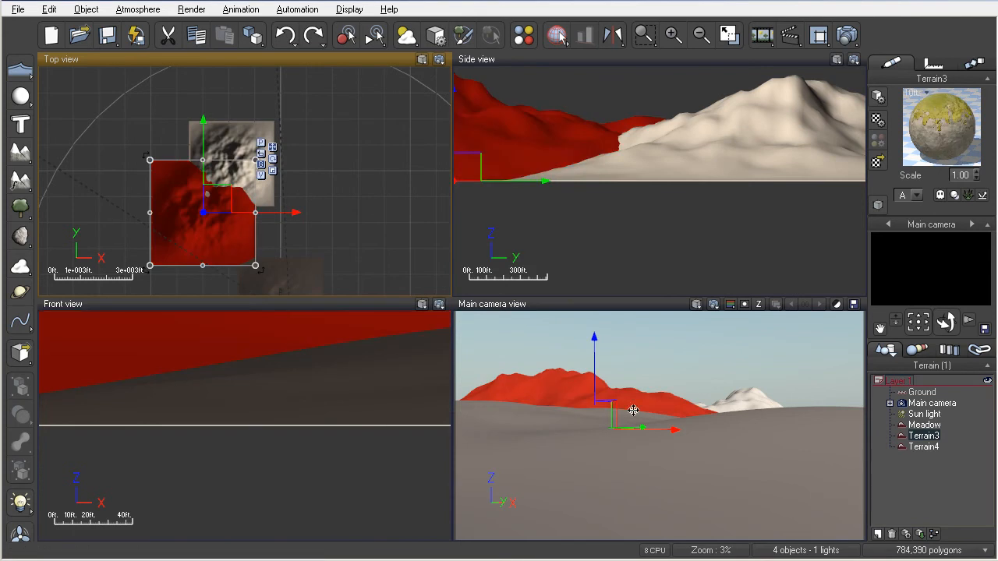
Step: Assign the Natural 3 material to the second mountain, Terrain4, and quick-render the main camera view, accepting the post-render options
{"action": "left_click", "coordinate": [246, 135]}
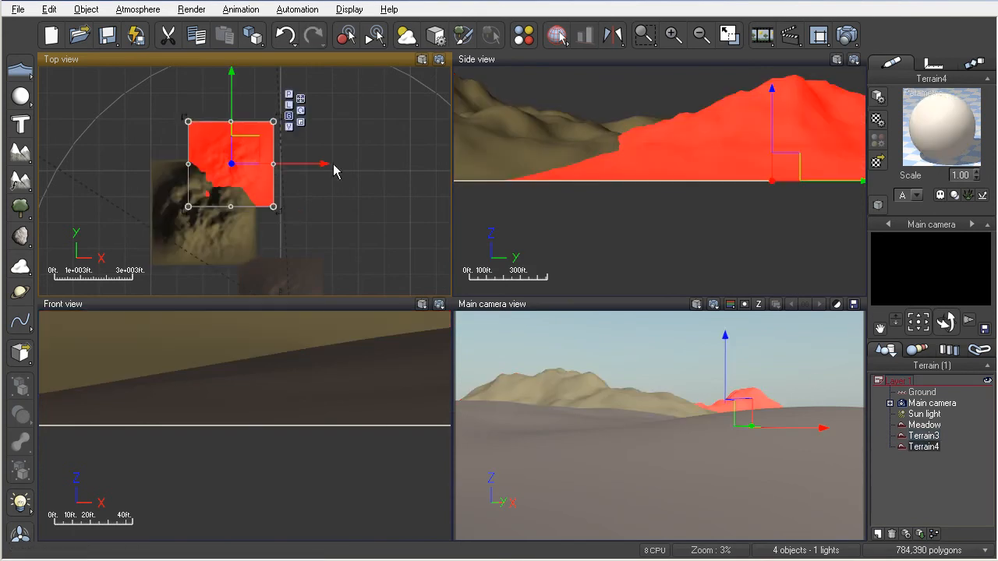
{"action": "left_click", "coordinate": [876, 162]}
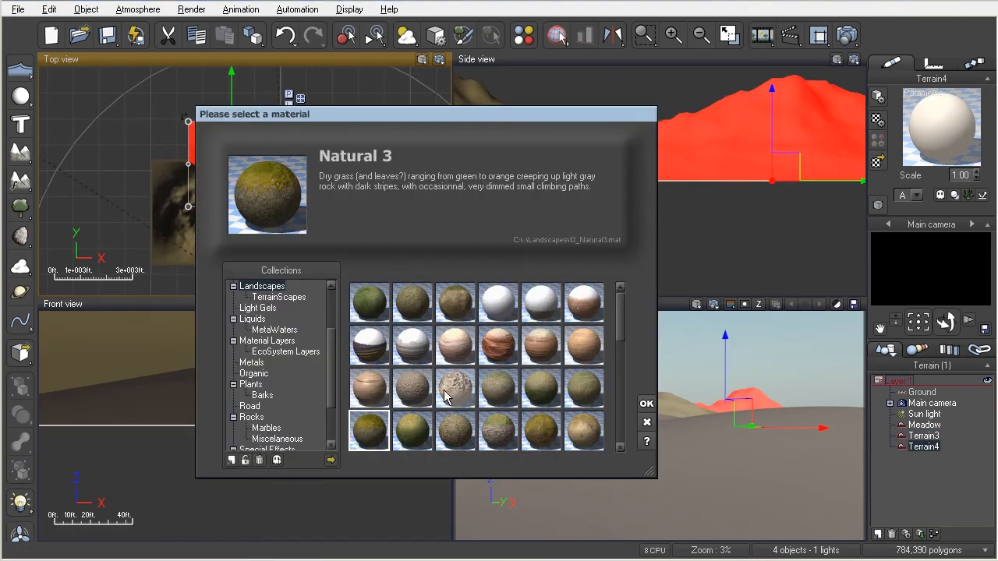
{"action": "double_click", "coordinate": [375, 434]}
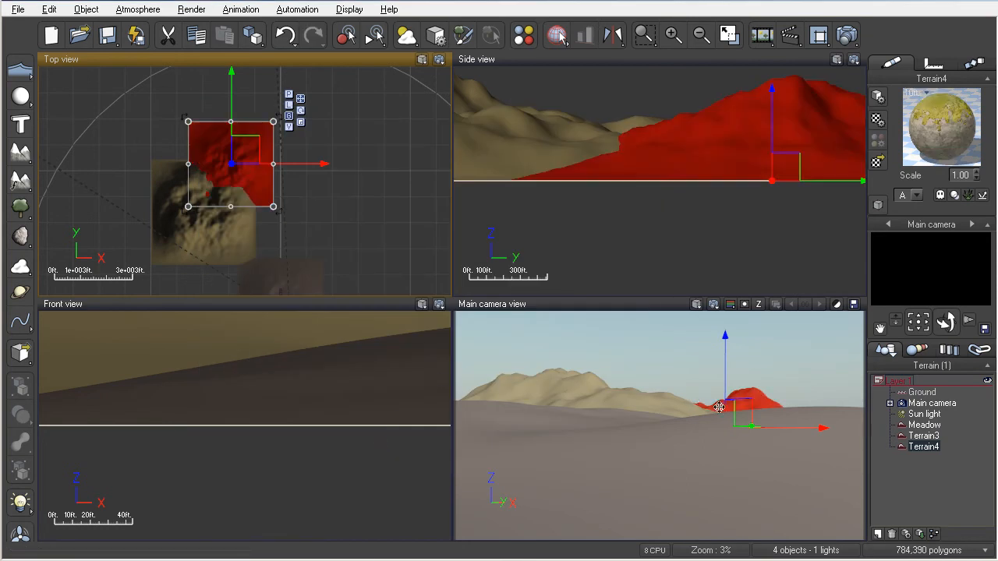
{"action": "left_click", "coordinate": [713, 304]}
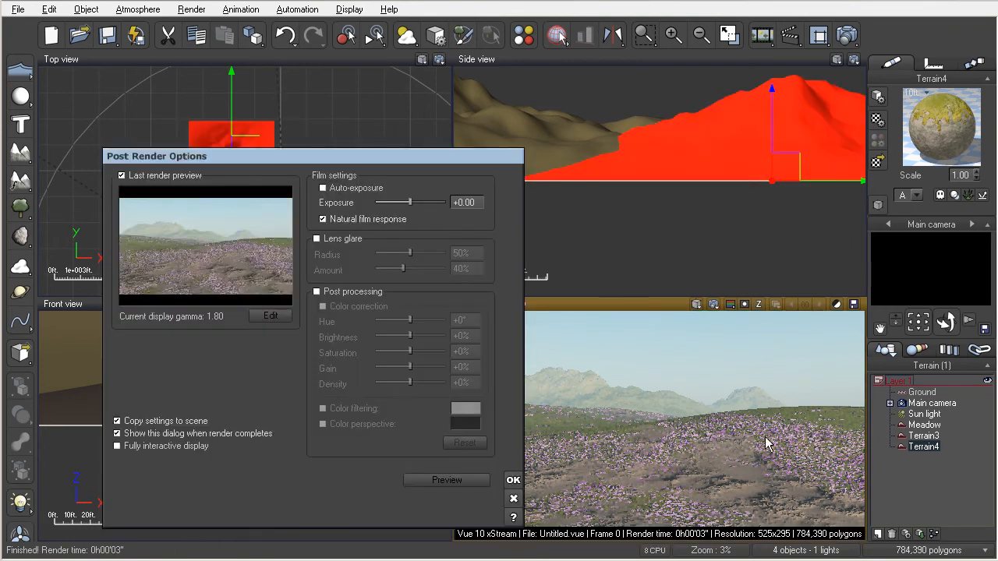
{"action": "left_click", "coordinate": [513, 479]}
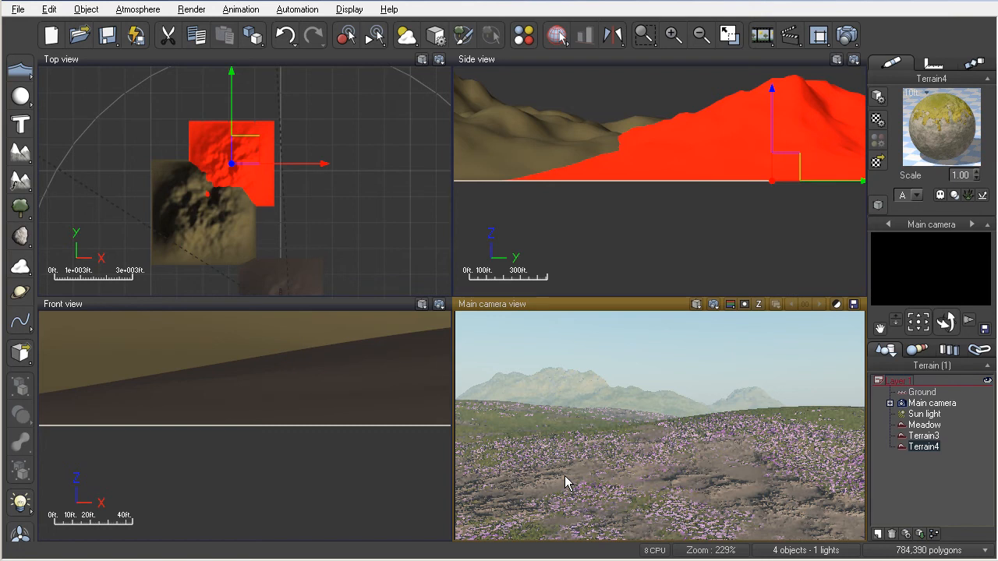
Step: Open the Meadow terrain in the terrain editor and choose the 3D Sculpt brush for painting
{"action": "left_click", "coordinate": [632, 455]}
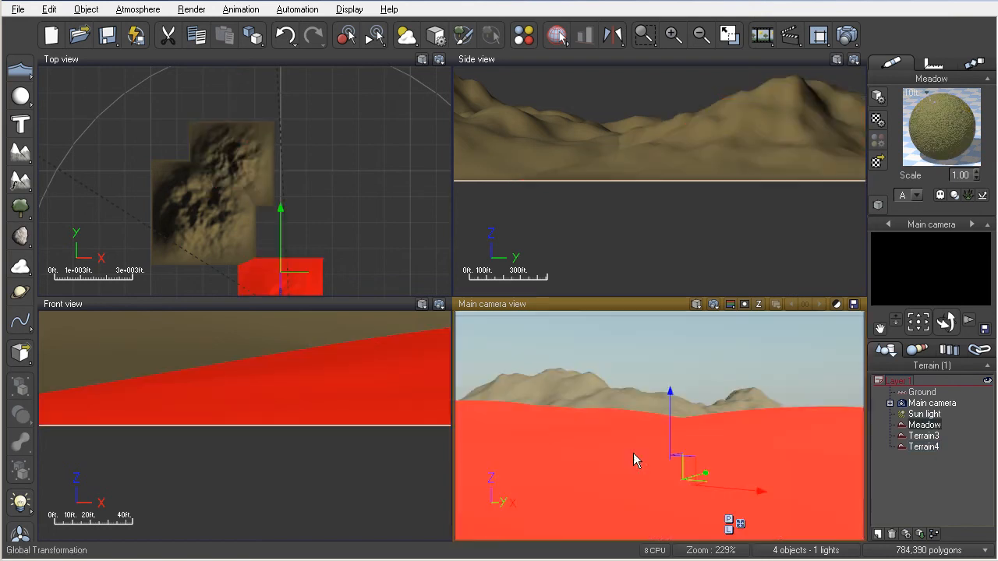
{"action": "double_click", "coordinate": [722, 452]}
{"action": "right_click_drag", "start_coordinate": [463, 335], "coordinate": [353, 305]}
{"action": "scroll", "coordinate": [352, 305], "scroll_direction": "up", "scroll_amount": 5}
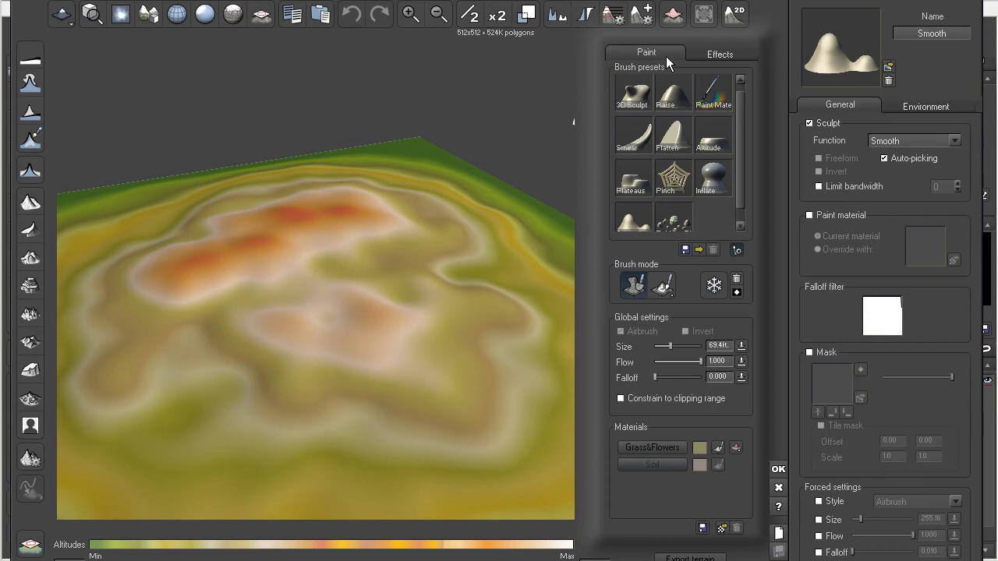
{"action": "left_click", "coordinate": [632, 100]}
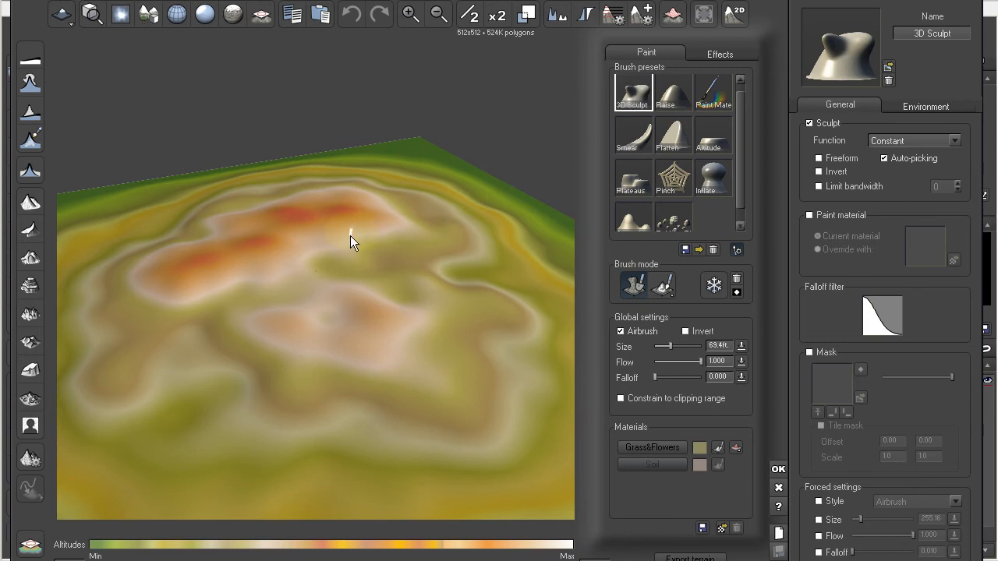
{"action": "scroll", "coordinate": [350, 235], "scroll_direction": "up", "scroll_amount": 6}
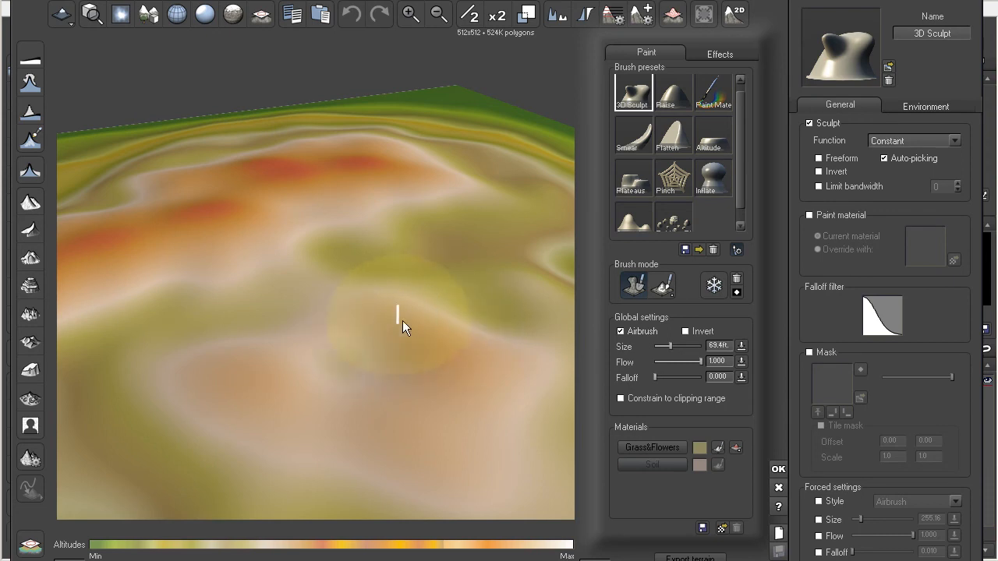
{"action": "mouse_move", "coordinate": [443, 304]}
{"action": "right_mouse_down"}
{"action": "mouse_move", "coordinate": [401, 300]}
{"action": "mouse_move", "coordinate": [324, 252]}
{"action": "right_mouse_up"}
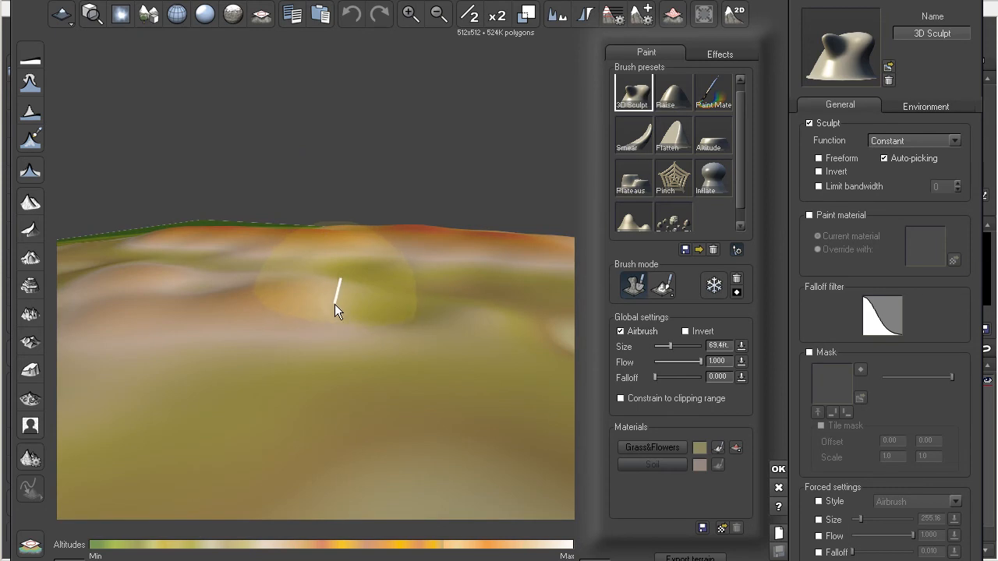
Step: Switch the terrain painting brush to the Raise preset
{"action": "left_click", "coordinate": [673, 106]}
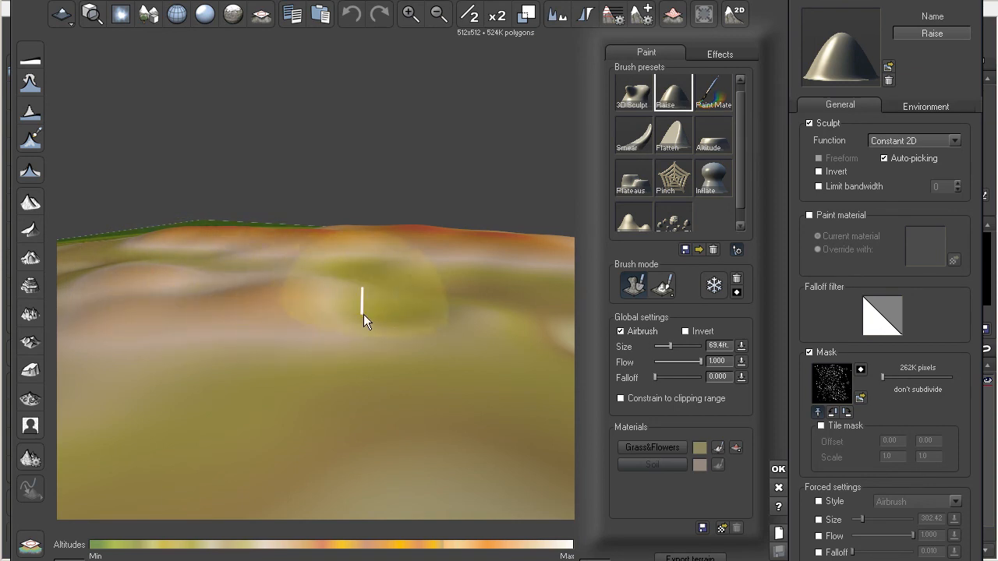
{"action": "mouse_move", "coordinate": [231, 283]}
{"action": "right_mouse_down"}
{"action": "mouse_move", "coordinate": [291, 321]}
{"action": "mouse_move", "coordinate": [375, 324]}
{"action": "mouse_move", "coordinate": [274, 314]}
{"action": "mouse_move", "coordinate": [472, 239]}
{"action": "mouse_move", "coordinate": [356, 236]}
{"action": "right_mouse_up"}
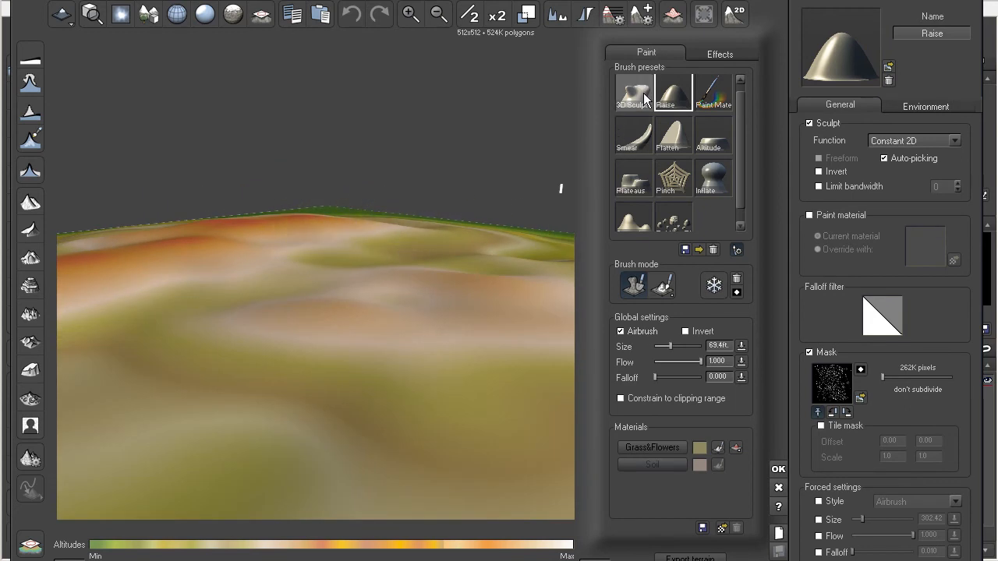
{"action": "left_click", "coordinate": [365, 296]}
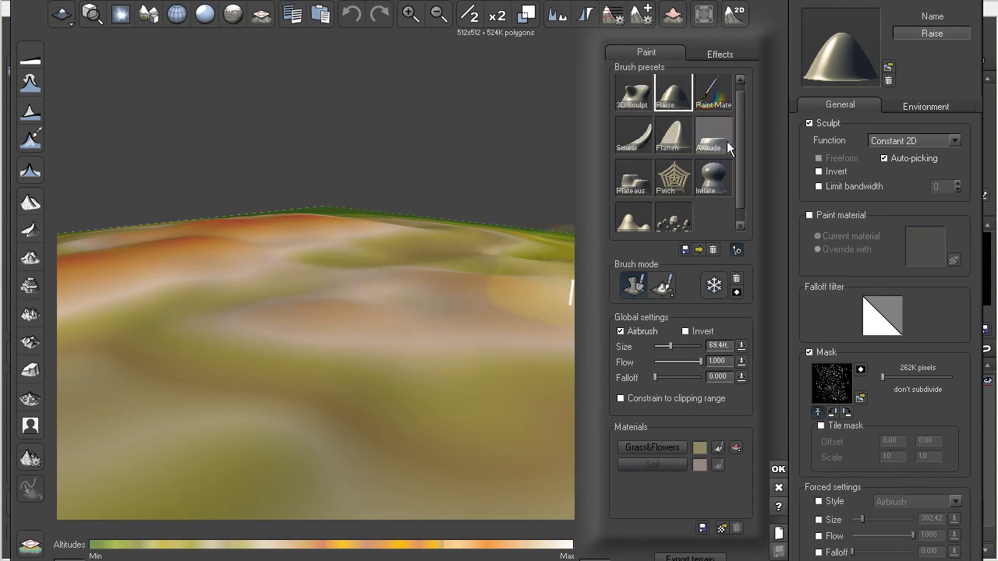
{"action": "scroll", "coordinate": [732, 129], "scroll_direction": "up", "scroll_amount": 1}
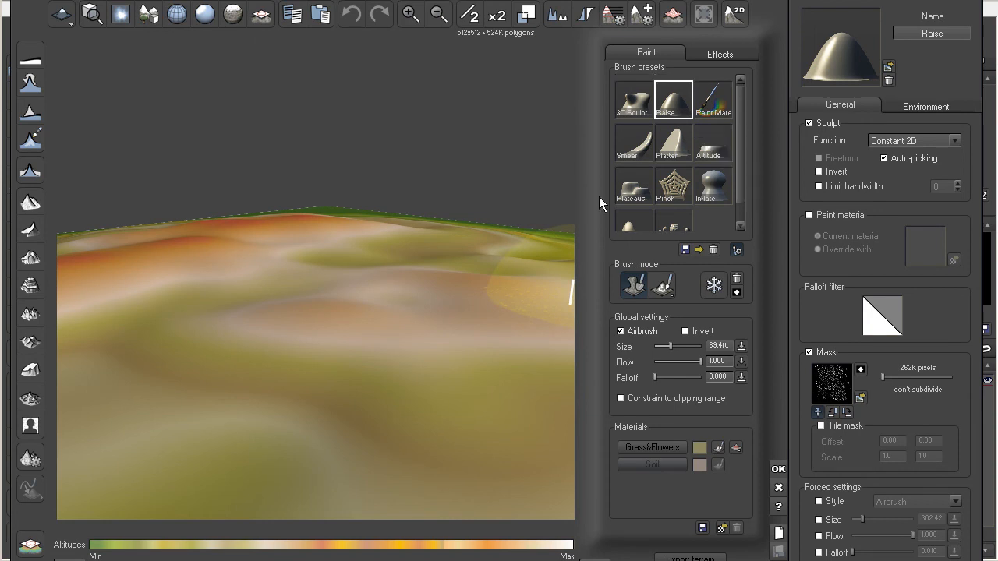
Step: Try the Raise brush across the meadow with Airbrush off and with it on, undoing each stroke
{"action": "scroll", "coordinate": [323, 334], "scroll_direction": "down", "scroll_amount": 5}
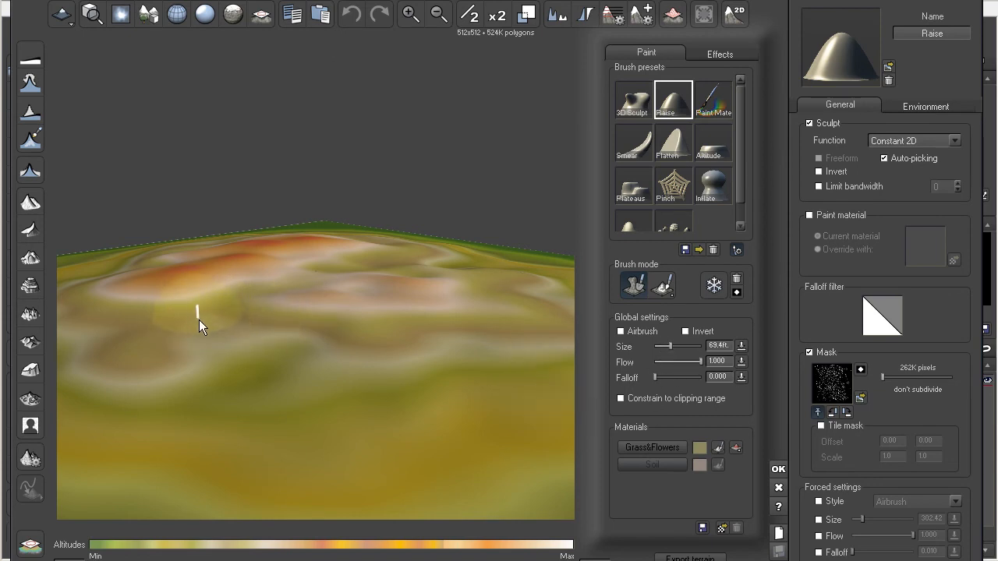
{"action": "mouse_move", "coordinate": [198, 313]}
{"action": "left_mouse_down"}
{"action": "mouse_move", "coordinate": [421, 376]}
{"action": "mouse_move", "coordinate": [445, 401]}
{"action": "left_mouse_up"}
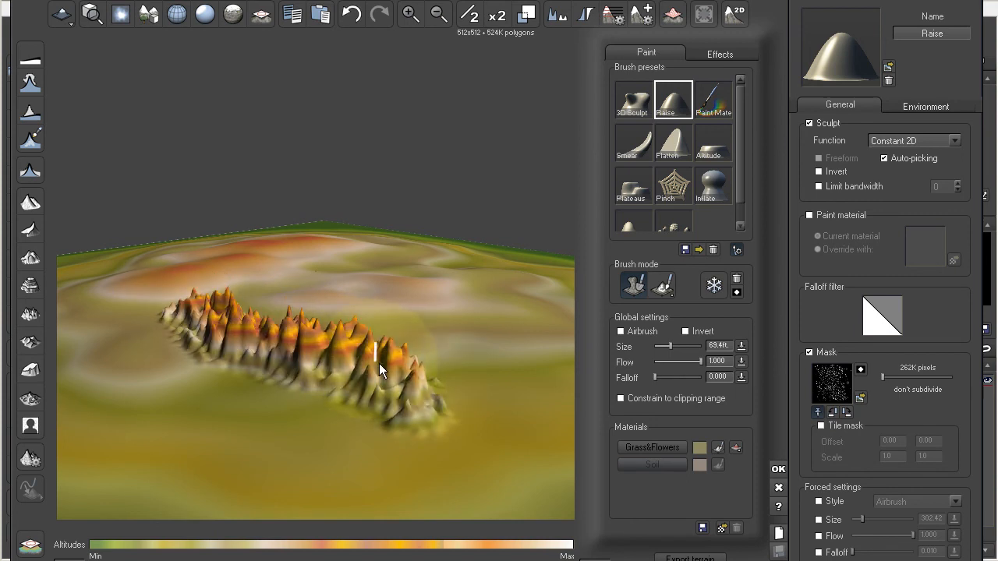
{"action": "key", "text": "ctrl+z"}
{"action": "left_click", "coordinate": [621, 331]}
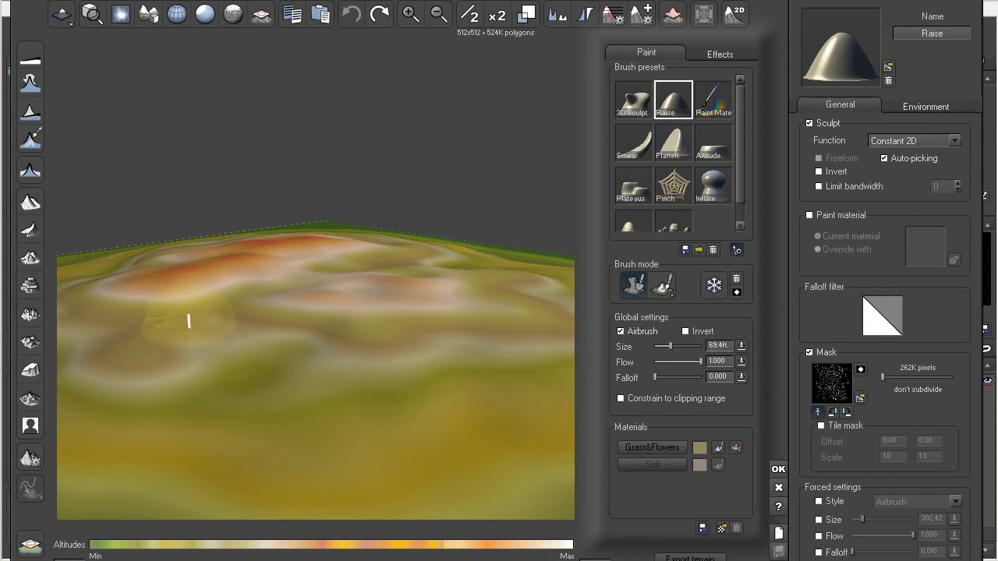
{"action": "mouse_move", "coordinate": [325, 355]}
{"action": "left_mouse_down"}
{"action": "mouse_move", "coordinate": [345, 374]}
{"action": "mouse_move", "coordinate": [304, 350]}
{"action": "mouse_move", "coordinate": [221, 336]}
{"action": "mouse_move", "coordinate": [180, 312]}
{"action": "mouse_move", "coordinate": [217, 327]}
{"action": "mouse_move", "coordinate": [215, 340]}
{"action": "left_mouse_up"}
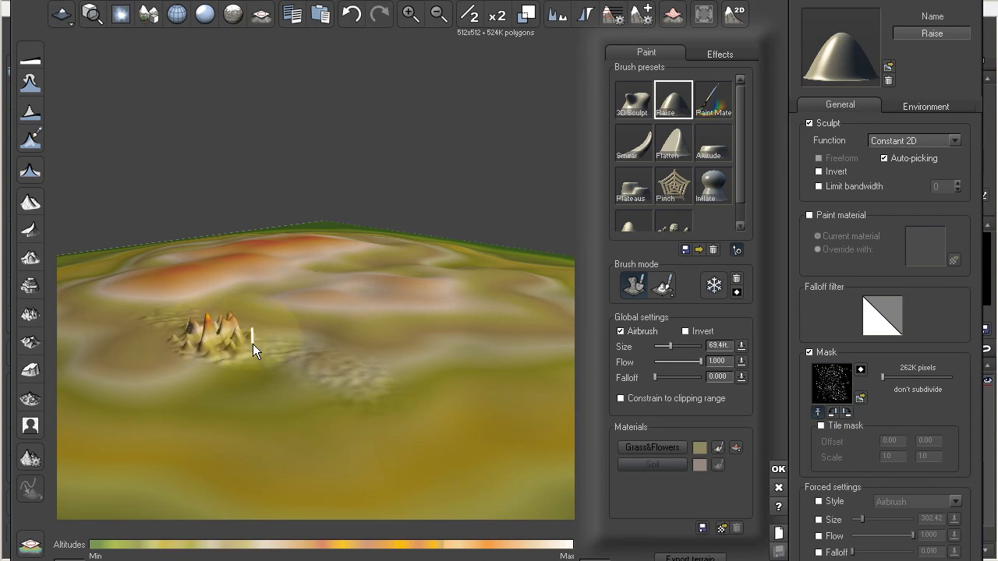
{"action": "key", "text": "ctrl+z"}
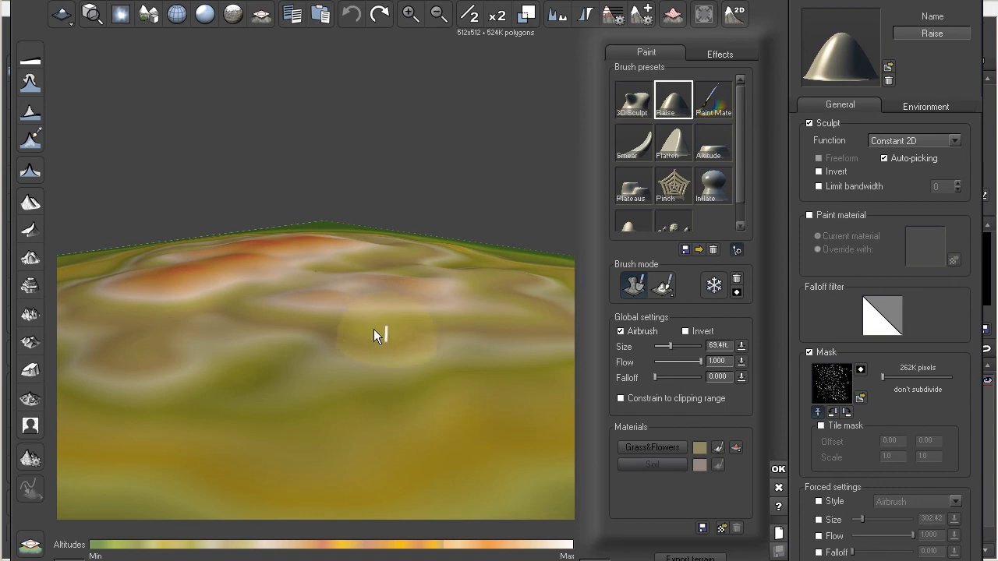
Step: Try two short Raise strokes near the middle of the meadow with Airbrush on, and undo both
{"action": "left_click", "coordinate": [686, 332]}
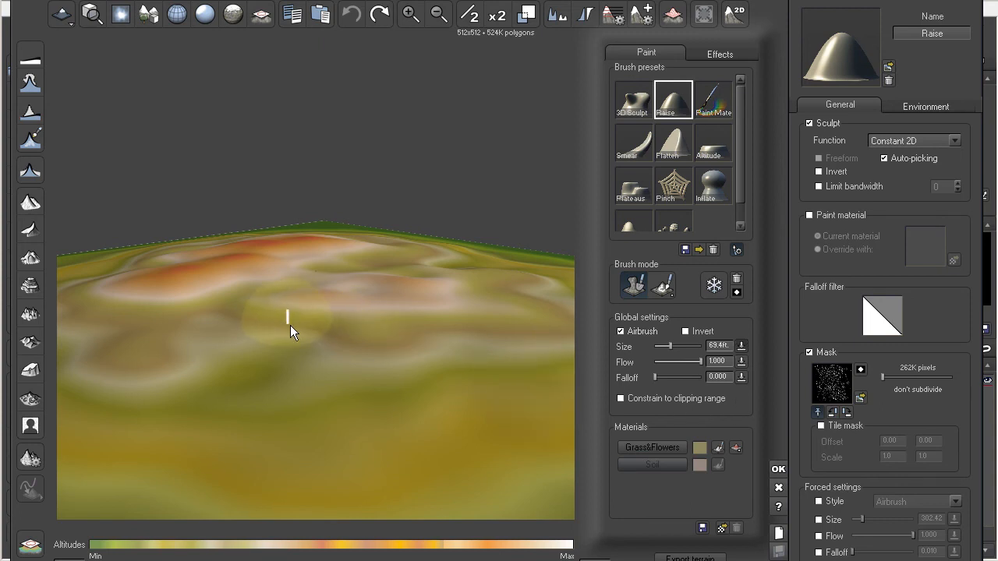
{"action": "mouse_move", "coordinate": [294, 324]}
{"action": "left_mouse_down"}
{"action": "mouse_move", "coordinate": [250, 312]}
{"action": "mouse_move", "coordinate": [266, 313]}
{"action": "left_mouse_up"}
{"action": "mouse_move", "coordinate": [317, 325]}
{"action": "left_mouse_down"}
{"action": "mouse_move", "coordinate": [363, 356]}
{"action": "mouse_move", "coordinate": [360, 305]}
{"action": "left_mouse_up"}
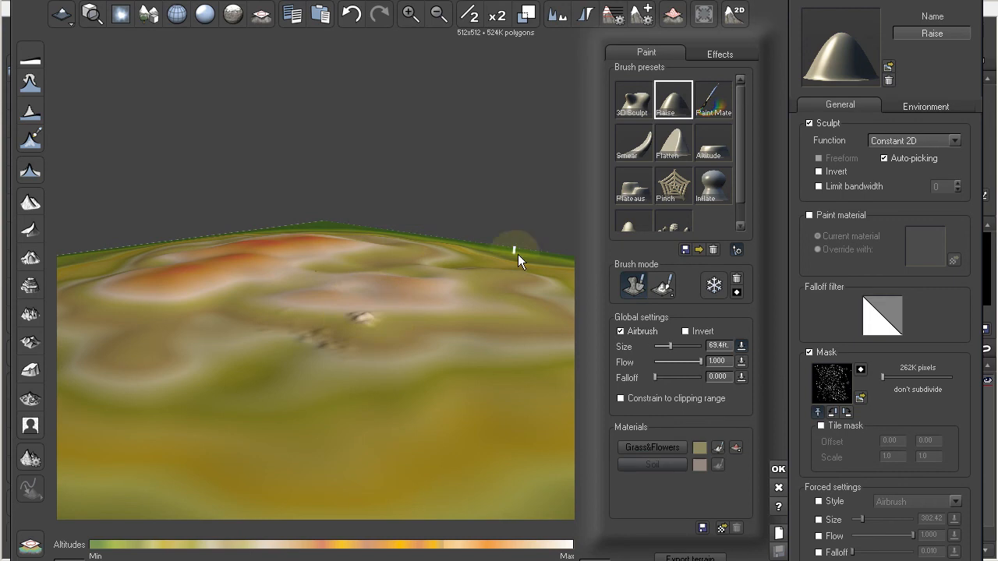
{"action": "key", "text": "ctrl+z"}
{"action": "key", "text": "ctrl+z"}
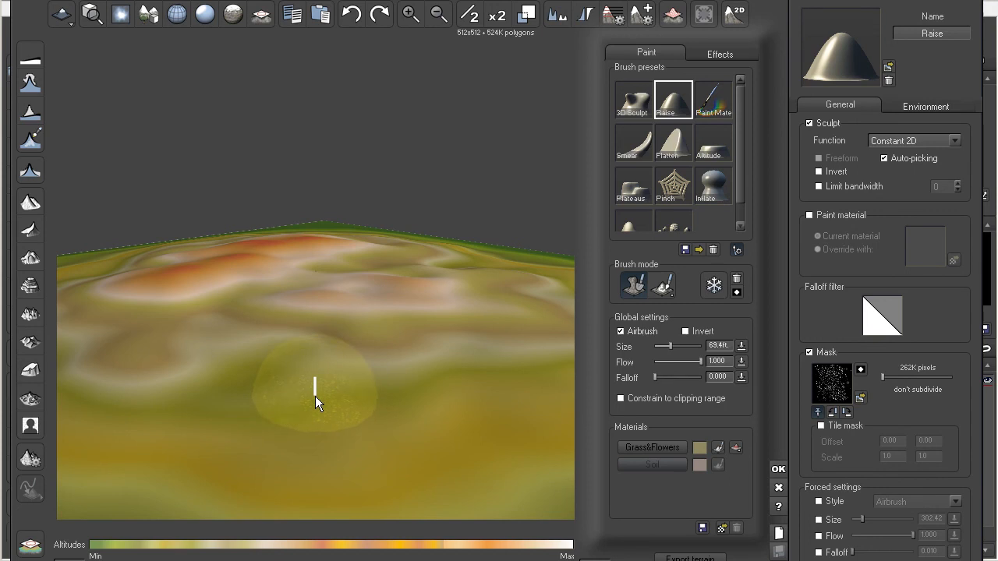
Step: Turn off the mask of the Raise brush
{"action": "mouse_move", "coordinate": [836, 0]}
{"action": "left_mouse_down"}
{"action": "mouse_move", "coordinate": [837, 10]}
{"action": "mouse_move", "coordinate": [837, 1]}
{"action": "left_mouse_up"}
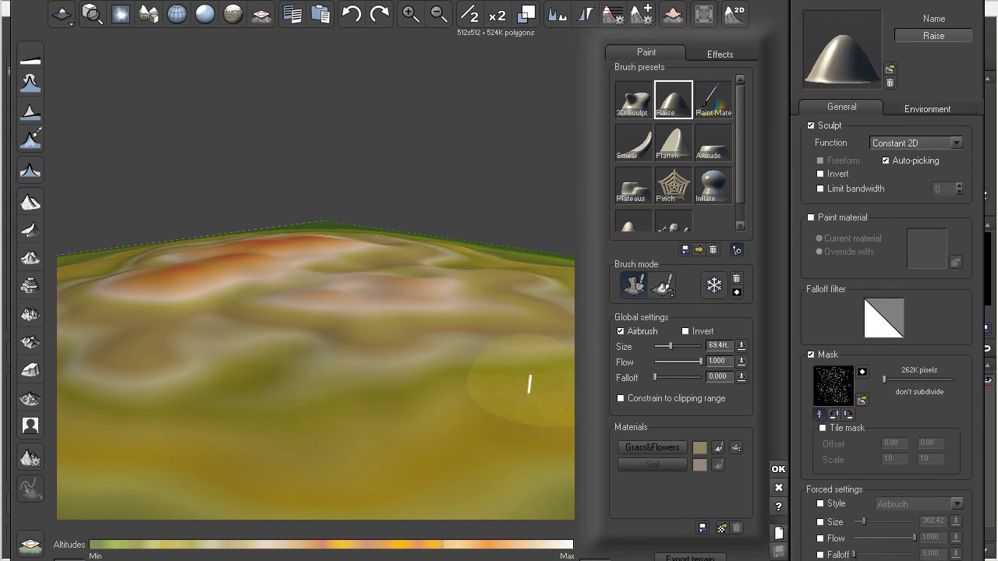
{"action": "left_click", "coordinate": [810, 355]}
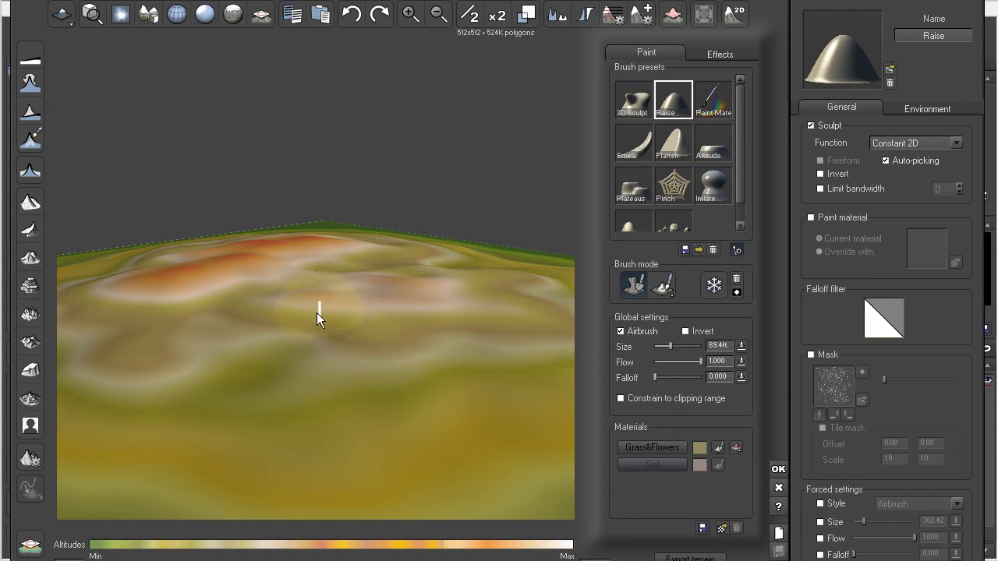
{"action": "mouse_move", "coordinate": [303, 305]}
{"action": "right_mouse_down"}
{"action": "mouse_move", "coordinate": [287, 315]}
{"action": "mouse_move", "coordinate": [459, 341]}
{"action": "mouse_move", "coordinate": [512, 327]}
{"action": "mouse_move", "coordinate": [437, 338]}
{"action": "right_mouse_up"}
{"action": "right_click_drag", "start_coordinate": [323, 353], "coordinate": [390, 365]}
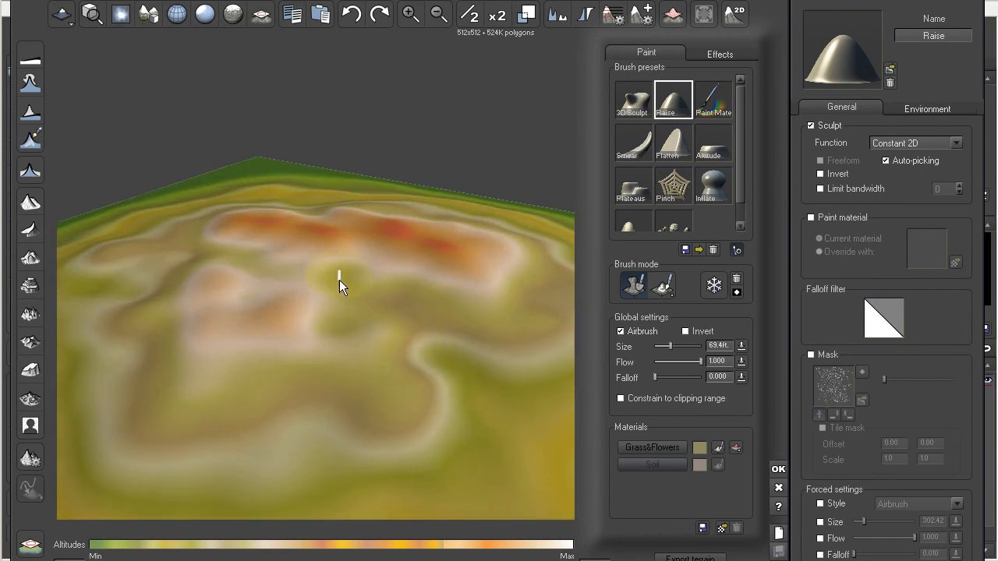
{"action": "right_click_drag", "start_coordinate": [379, 272], "coordinate": [427, 276]}
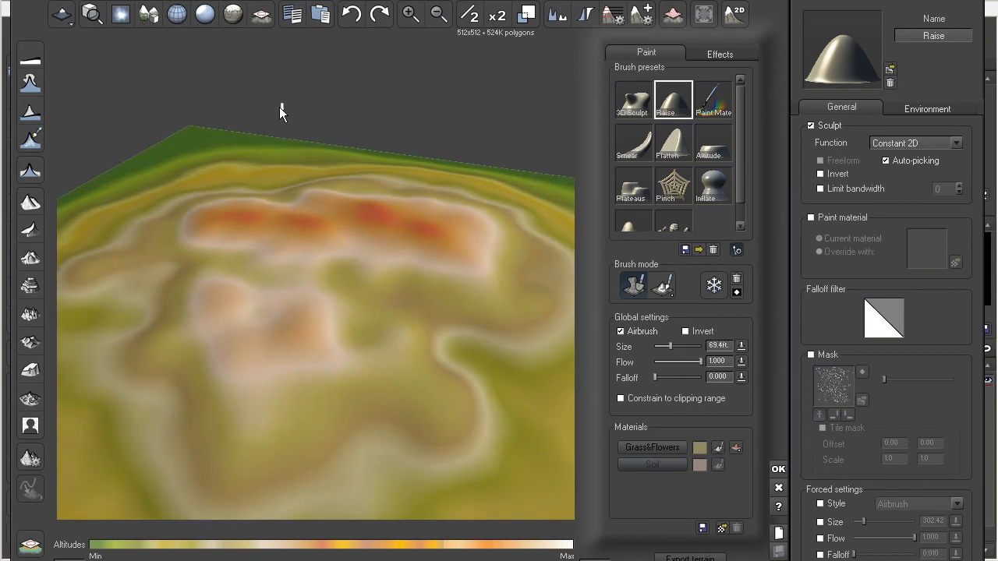
Step: Display the terrain with its material instead of altitude colours, and show the whole scene around it, facing the mountains
{"action": "left_click", "coordinate": [229, 21]}
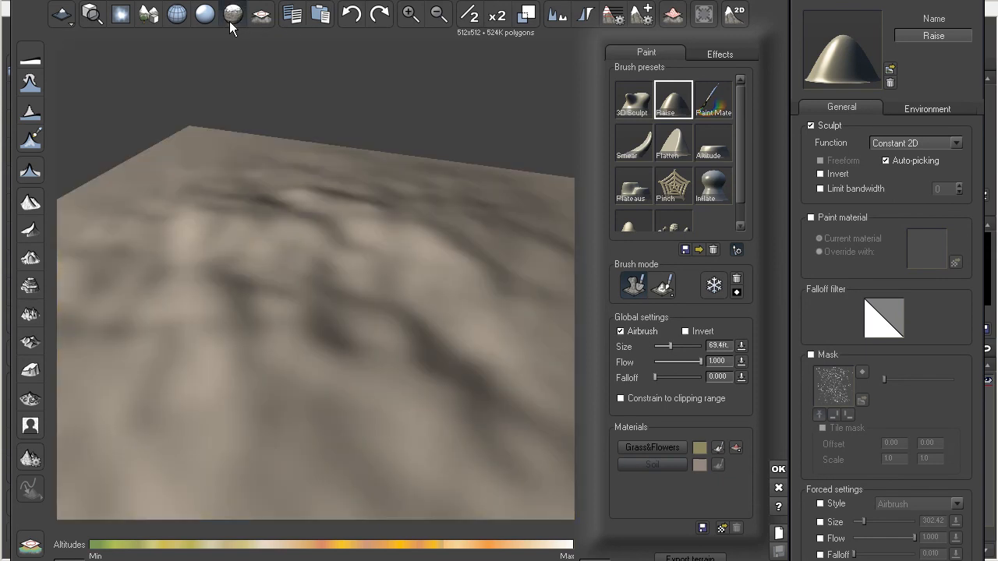
{"action": "right_click_drag", "start_coordinate": [355, 239], "coordinate": [179, 196]}
{"action": "right_click_drag", "start_coordinate": [340, 281], "coordinate": [413, 273]}
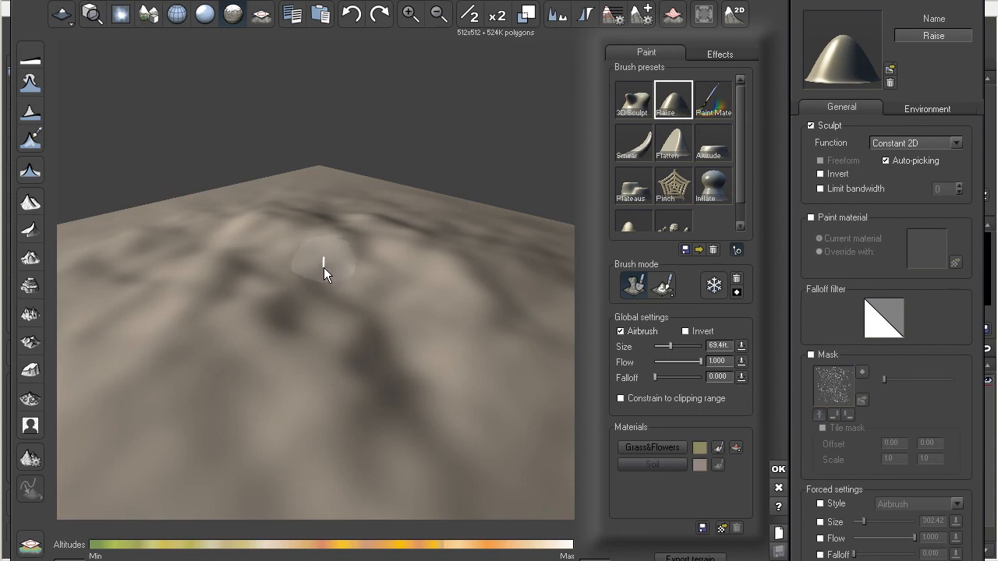
{"action": "left_click", "coordinate": [149, 15]}
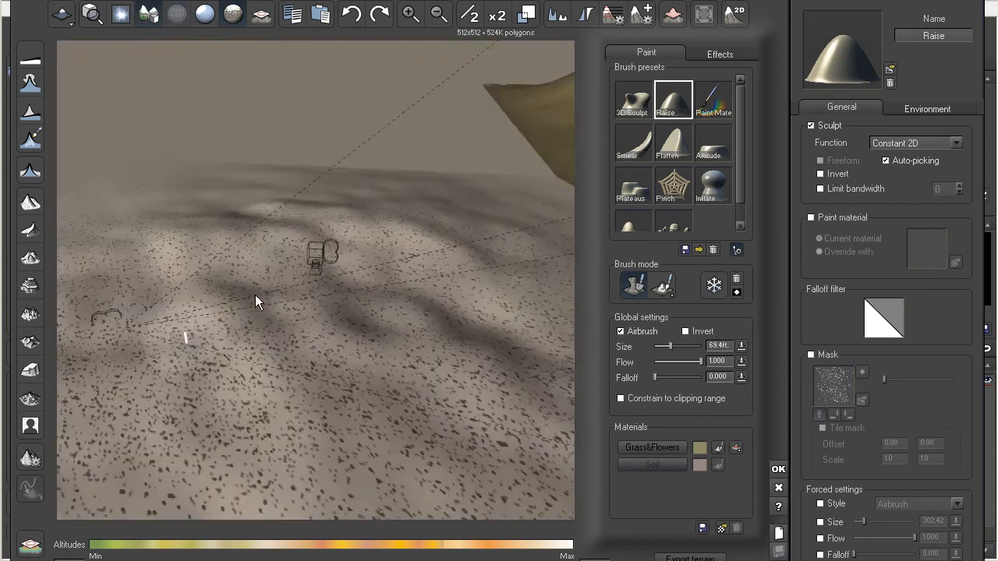
{"action": "mouse_move", "coordinate": [294, 365]}
{"action": "right_mouse_down"}
{"action": "mouse_move", "coordinate": [333, 353]}
{"action": "mouse_move", "coordinate": [360, 379]}
{"action": "mouse_move", "coordinate": [323, 383]}
{"action": "mouse_move", "coordinate": [370, 404]}
{"action": "mouse_move", "coordinate": [340, 402]}
{"action": "mouse_move", "coordinate": [321, 362]}
{"action": "right_mouse_up"}
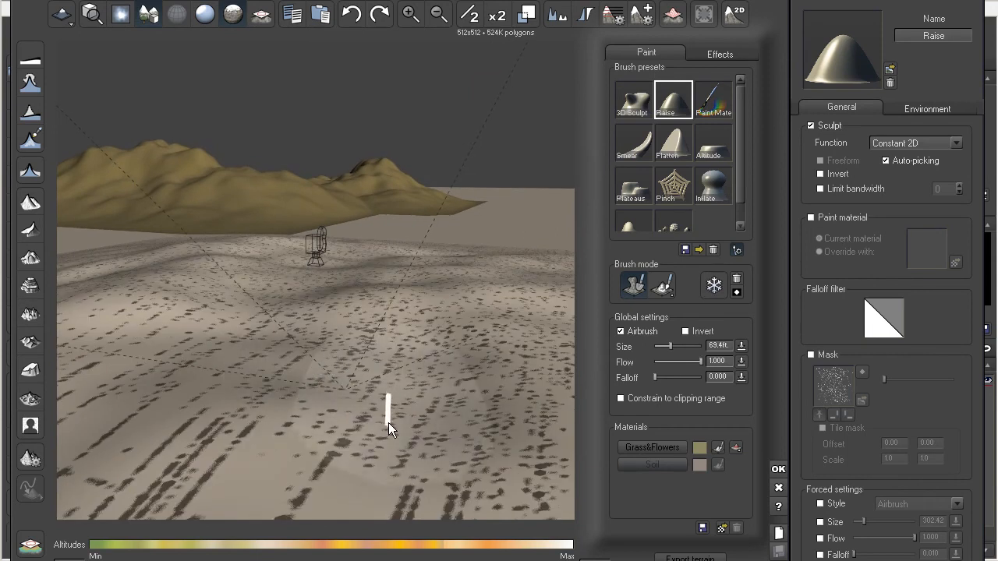
Step: Build up several high hills around the middle of the meadow with the Raise brush at flow 1.000 and Airbrush on
{"action": "left_click_drag", "start_coordinate": [328, 369], "coordinate": [331, 376]}
{"action": "right_click_drag", "start_coordinate": [331, 375], "coordinate": [308, 335]}
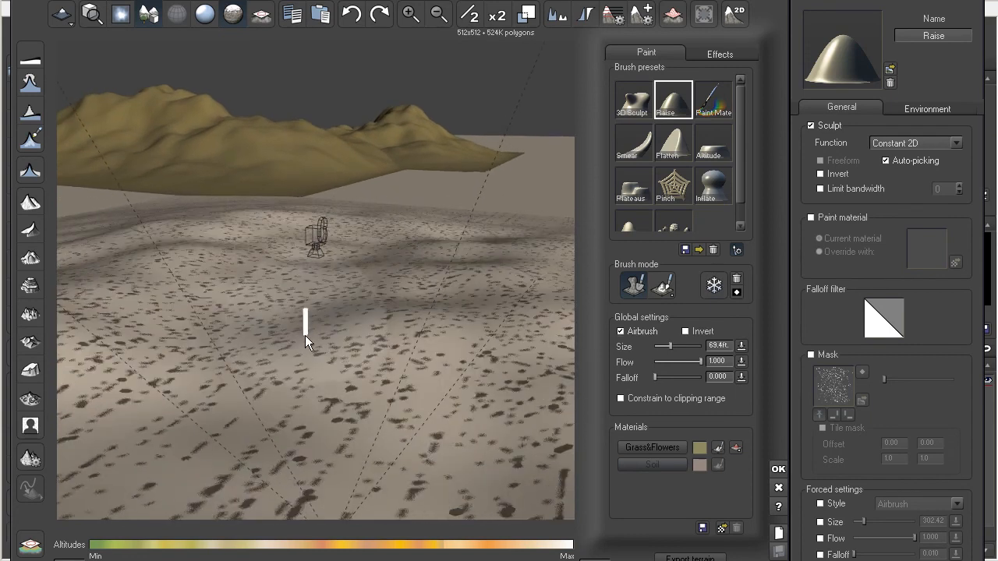
{"action": "mouse_move", "coordinate": [284, 343]}
{"action": "left_mouse_down"}
{"action": "mouse_move", "coordinate": [360, 337]}
{"action": "mouse_move", "coordinate": [390, 311]}
{"action": "mouse_move", "coordinate": [401, 341]}
{"action": "mouse_move", "coordinate": [439, 372]}
{"action": "mouse_move", "coordinate": [500, 383]}
{"action": "mouse_move", "coordinate": [474, 363]}
{"action": "left_mouse_up"}
{"action": "mouse_move", "coordinate": [192, 272]}
{"action": "left_mouse_down"}
{"action": "mouse_move", "coordinate": [147, 308]}
{"action": "mouse_move", "coordinate": [90, 319]}
{"action": "mouse_move", "coordinate": [189, 253]}
{"action": "mouse_move", "coordinate": [287, 265]}
{"action": "mouse_move", "coordinate": [275, 261]}
{"action": "left_mouse_up"}
{"action": "mouse_move", "coordinate": [337, 291]}
{"action": "right_mouse_down"}
{"action": "mouse_move", "coordinate": [474, 337]}
{"action": "mouse_move", "coordinate": [429, 359]}
{"action": "right_mouse_up"}
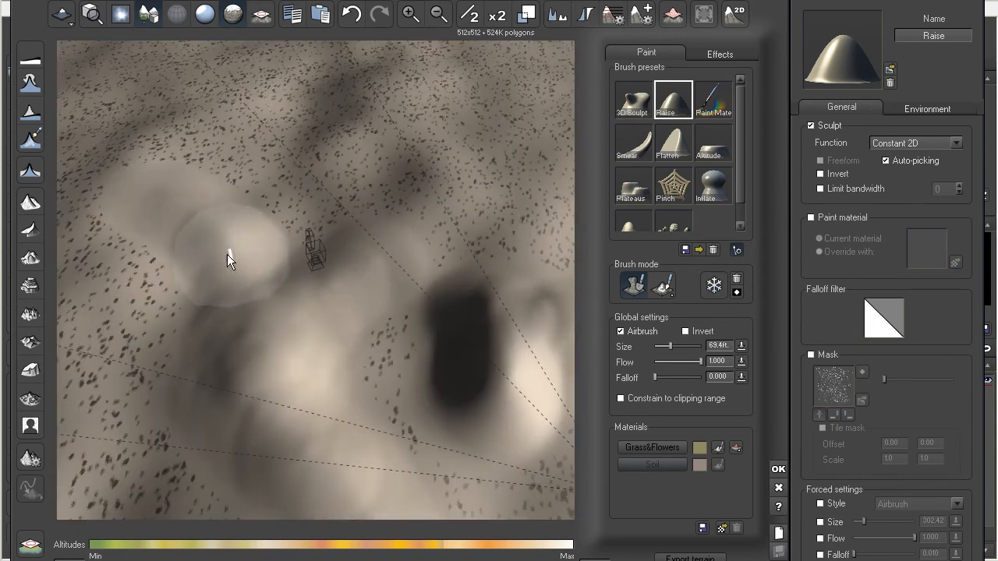
{"action": "mouse_move", "coordinate": [155, 224]}
{"action": "left_mouse_down"}
{"action": "mouse_move", "coordinate": [174, 266]}
{"action": "mouse_move", "coordinate": [211, 272]}
{"action": "left_mouse_up"}
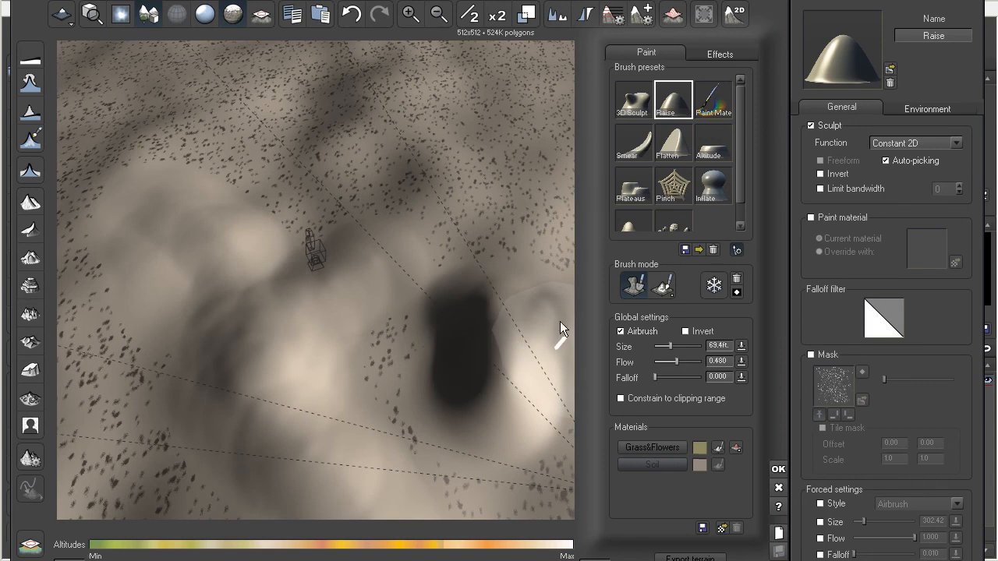
Step: Reduce the Raise brush's flow to 0.480 and add gentler strokes around the raised hills in the middle of the meadow
{"action": "mouse_move", "coordinate": [127, 181]}
{"action": "left_mouse_down"}
{"action": "mouse_move", "coordinate": [249, 256]}
{"action": "mouse_move", "coordinate": [167, 200]}
{"action": "mouse_move", "coordinate": [218, 374]}
{"action": "left_mouse_up"}
{"action": "mouse_move", "coordinate": [218, 374]}
{"action": "right_mouse_down"}
{"action": "mouse_move", "coordinate": [223, 298]}
{"action": "mouse_move", "coordinate": [142, 293]}
{"action": "right_mouse_up"}
{"action": "left_click_drag", "start_coordinate": [128, 335], "coordinate": [260, 279]}
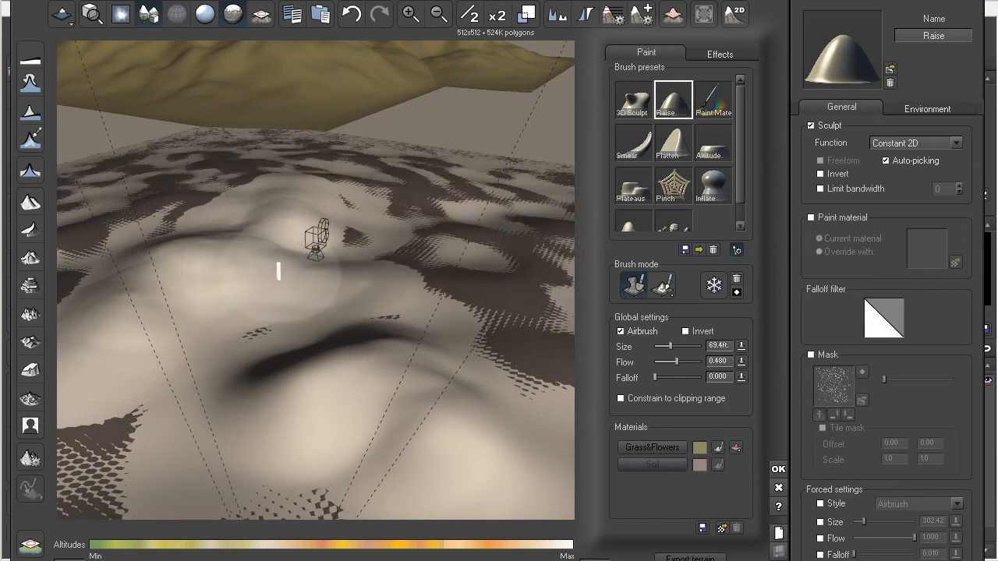
{"action": "left_click_drag", "start_coordinate": [352, 268], "coordinate": [315, 237]}
{"action": "mouse_move", "coordinate": [412, 226]}
{"action": "right_mouse_down"}
{"action": "mouse_move", "coordinate": [360, 262]}
{"action": "mouse_move", "coordinate": [399, 320]}
{"action": "mouse_move", "coordinate": [495, 319]}
{"action": "mouse_move", "coordinate": [405, 345]}
{"action": "mouse_move", "coordinate": [466, 315]}
{"action": "mouse_move", "coordinate": [449, 288]}
{"action": "mouse_move", "coordinate": [355, 268]}
{"action": "mouse_move", "coordinate": [450, 281]}
{"action": "mouse_move", "coordinate": [450, 307]}
{"action": "right_mouse_up"}
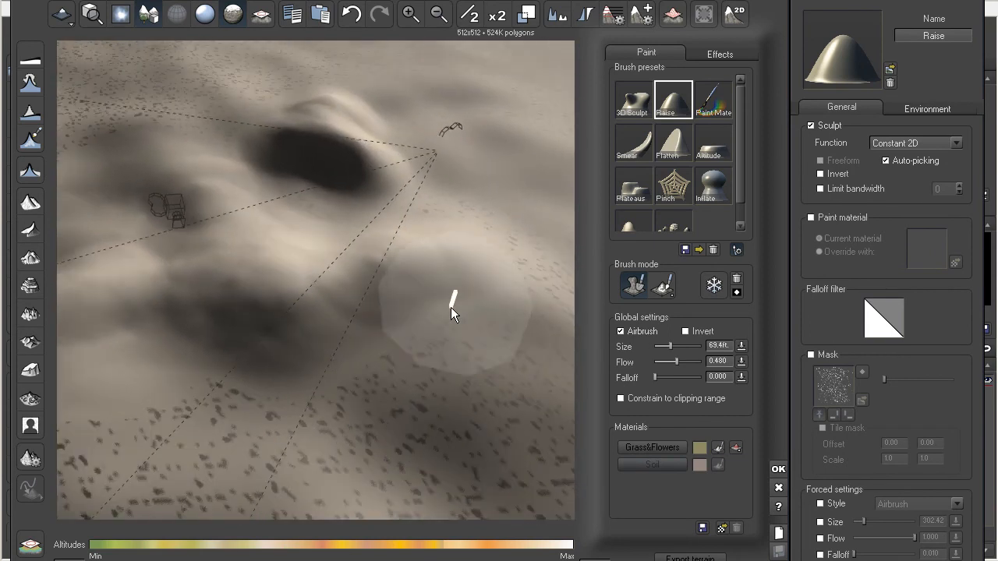
{"action": "mouse_move", "coordinate": [392, 297]}
{"action": "right_mouse_down"}
{"action": "mouse_move", "coordinate": [398, 279]}
{"action": "mouse_move", "coordinate": [352, 244]}
{"action": "mouse_move", "coordinate": [254, 288]}
{"action": "mouse_move", "coordinate": [237, 226]}
{"action": "right_mouse_up"}
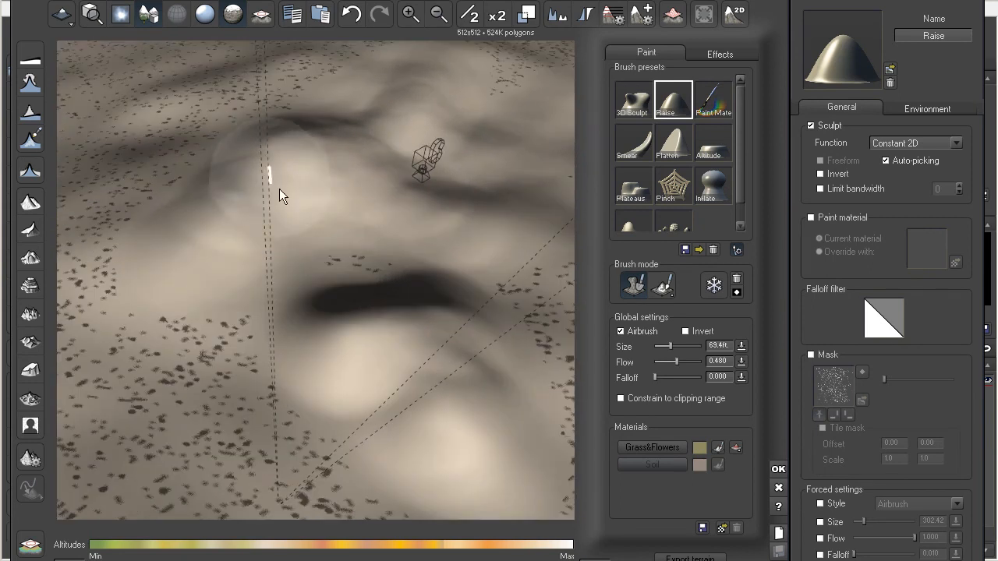
Step: Soften the raised hills with the Smooth brush and accept the terrain edits
{"action": "left_click", "coordinate": [630, 222]}
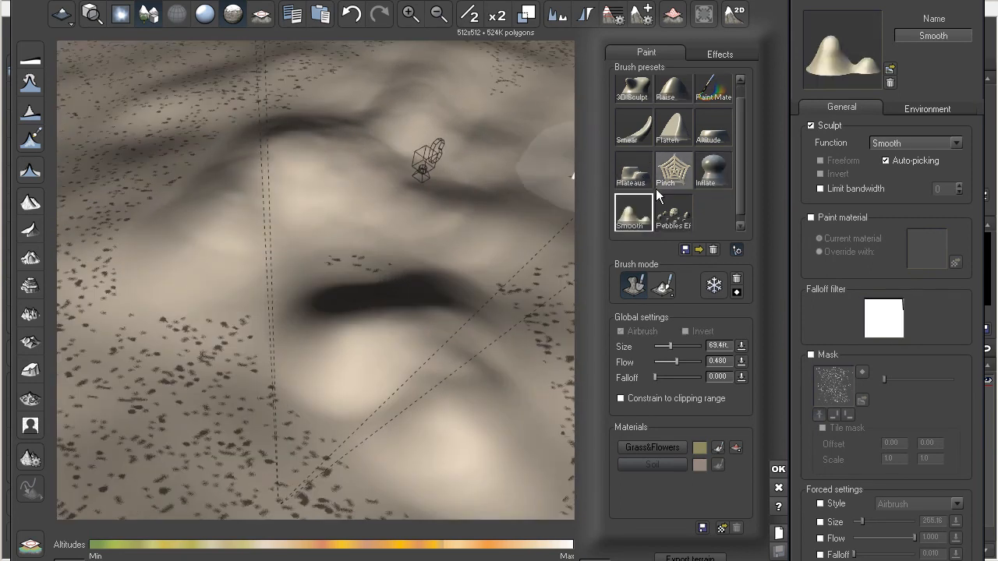
{"action": "mouse_move", "coordinate": [162, 266]}
{"action": "left_mouse_down"}
{"action": "mouse_move", "coordinate": [229, 171]}
{"action": "mouse_move", "coordinate": [331, 160]}
{"action": "mouse_move", "coordinate": [319, 128]}
{"action": "mouse_move", "coordinate": [351, 173]}
{"action": "mouse_move", "coordinate": [450, 223]}
{"action": "mouse_move", "coordinate": [406, 104]}
{"action": "mouse_move", "coordinate": [460, 74]}
{"action": "mouse_move", "coordinate": [468, 162]}
{"action": "mouse_move", "coordinate": [511, 160]}
{"action": "mouse_move", "coordinate": [452, 204]}
{"action": "left_mouse_up"}
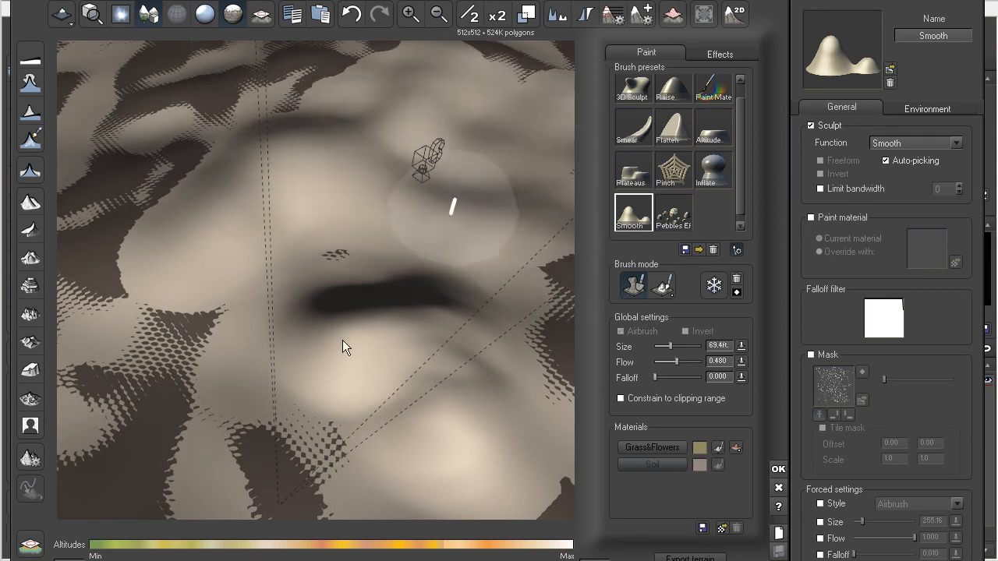
{"action": "mouse_move", "coordinate": [462, 400]}
{"action": "right_mouse_down"}
{"action": "mouse_move", "coordinate": [448, 262]}
{"action": "mouse_move", "coordinate": [483, 242]}
{"action": "mouse_move", "coordinate": [358, 263]}
{"action": "mouse_move", "coordinate": [359, 273]}
{"action": "right_mouse_up"}
{"action": "mouse_move", "coordinate": [284, 252]}
{"action": "right_mouse_down"}
{"action": "mouse_move", "coordinate": [395, 305]}
{"action": "mouse_move", "coordinate": [408, 292]}
{"action": "right_mouse_up"}
{"action": "mouse_move", "coordinate": [302, 357]}
{"action": "right_mouse_down"}
{"action": "mouse_move", "coordinate": [467, 324]}
{"action": "mouse_move", "coordinate": [326, 233]}
{"action": "mouse_move", "coordinate": [350, 253]}
{"action": "mouse_move", "coordinate": [327, 253]}
{"action": "mouse_move", "coordinate": [391, 234]}
{"action": "mouse_move", "coordinate": [374, 236]}
{"action": "right_mouse_up"}
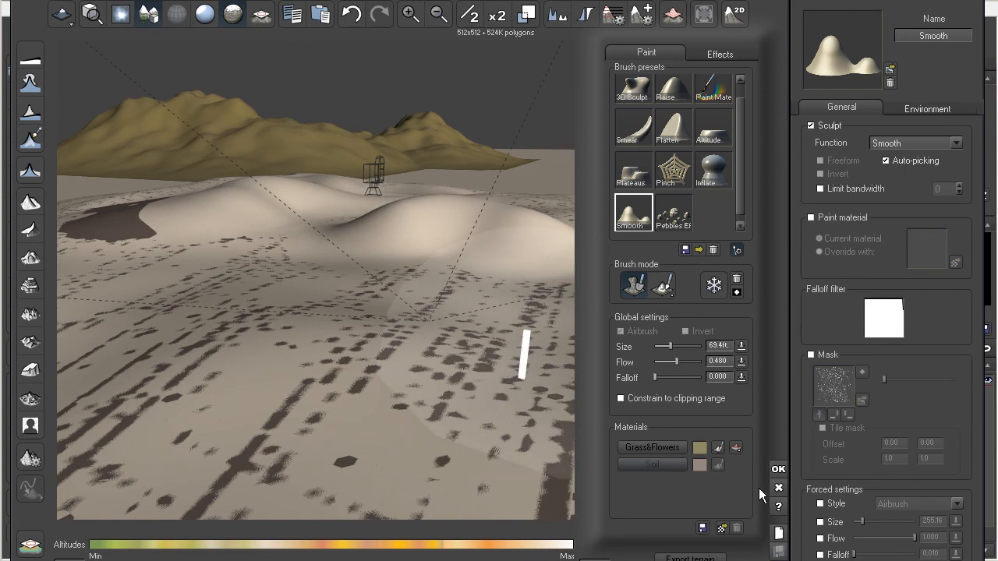
{"action": "left_click", "coordinate": [777, 470]}
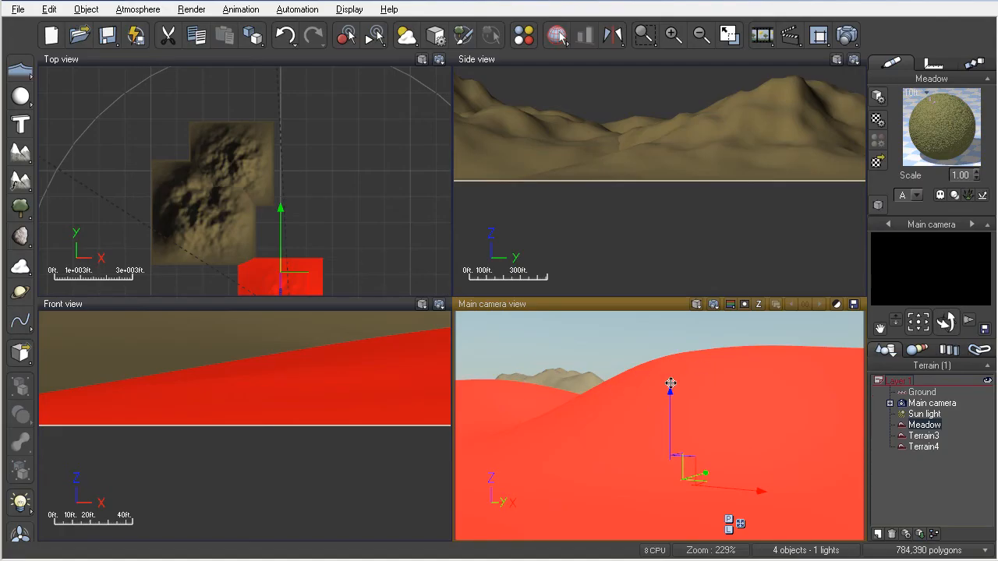
Step: Quick-render the main camera view, turn the camera towards the dip between the meadow hills, and render it again
{"action": "left_click", "coordinate": [713, 305]}
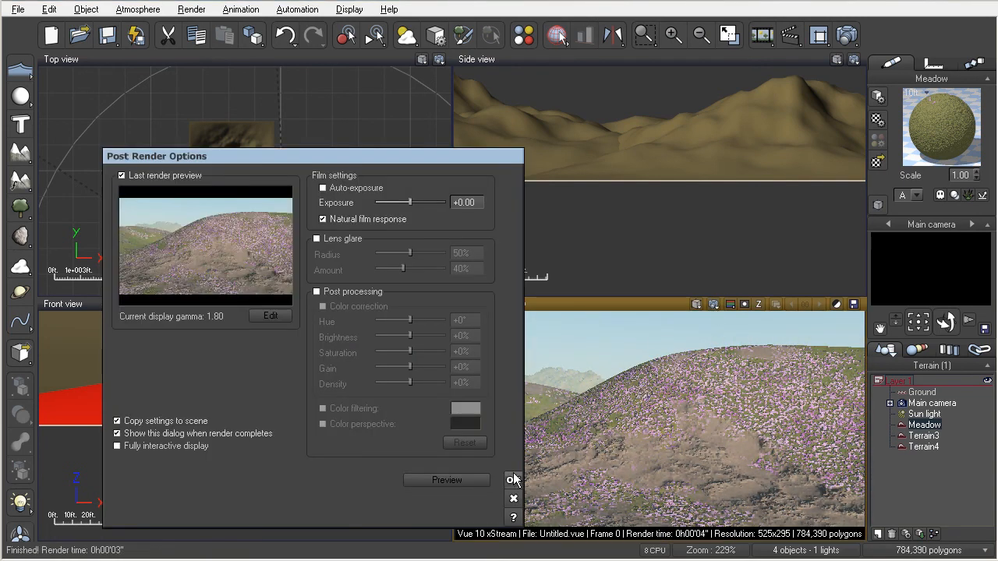
{"action": "left_click", "coordinate": [512, 480]}
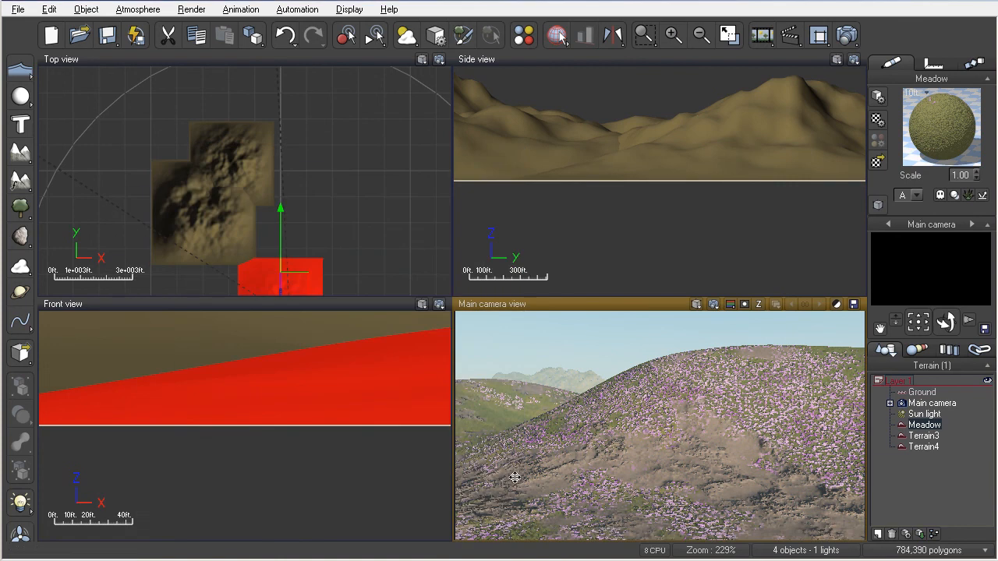
{"action": "left_click", "coordinate": [588, 384]}
{"action": "right_click_drag", "start_coordinate": [600, 404], "coordinate": [659, 414]}
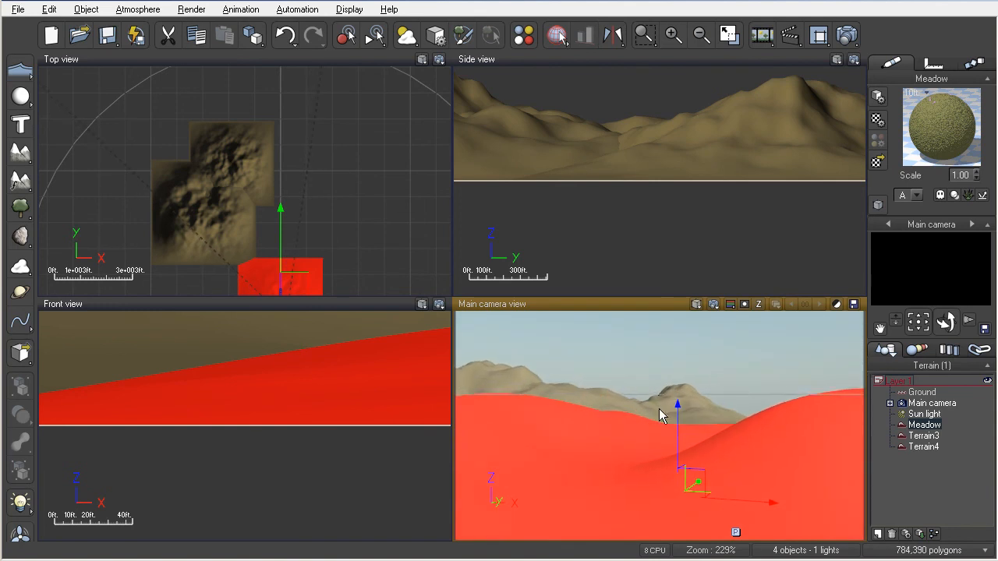
{"action": "left_click", "coordinate": [712, 304]}
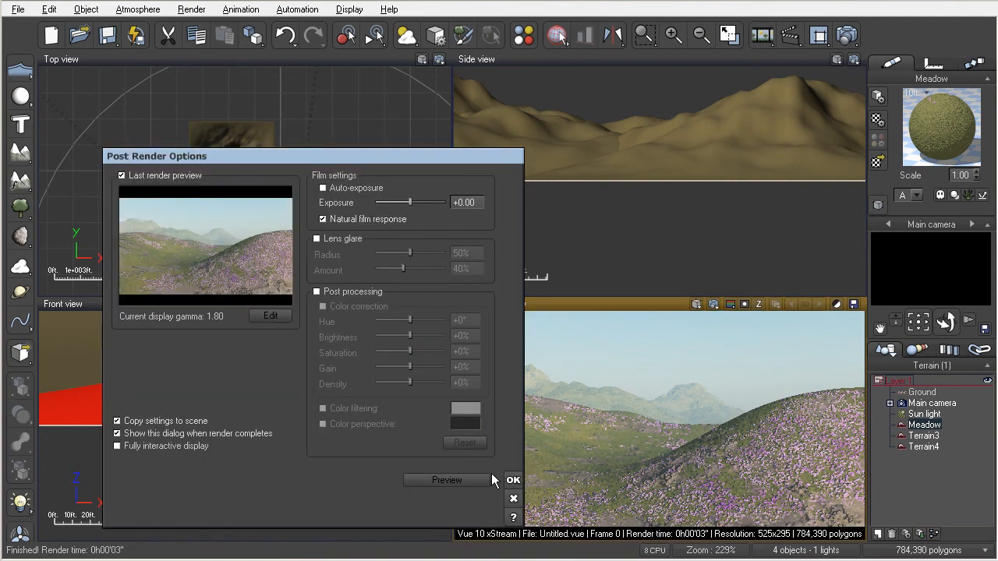
{"action": "left_click", "coordinate": [514, 479]}
Step: Carve bumps into the hill beside the camera using the Raise brush with Invert and the mask on, and accept the terrain edits
{"action": "double_click", "coordinate": [795, 450]}
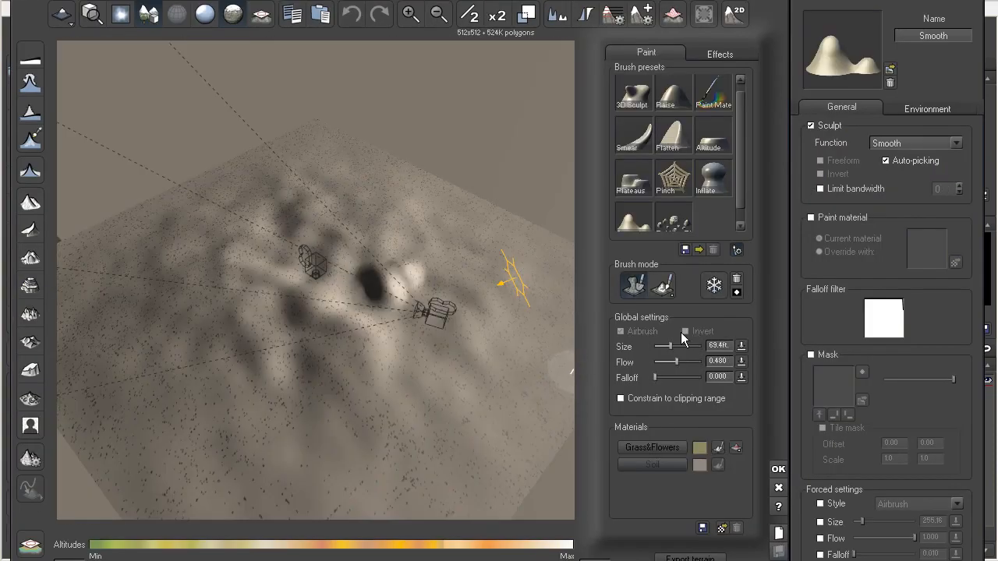
{"action": "right_click_drag", "start_coordinate": [490, 351], "coordinate": [373, 336]}
{"action": "scroll", "coordinate": [369, 334], "scroll_direction": "up", "scroll_amount": 4}
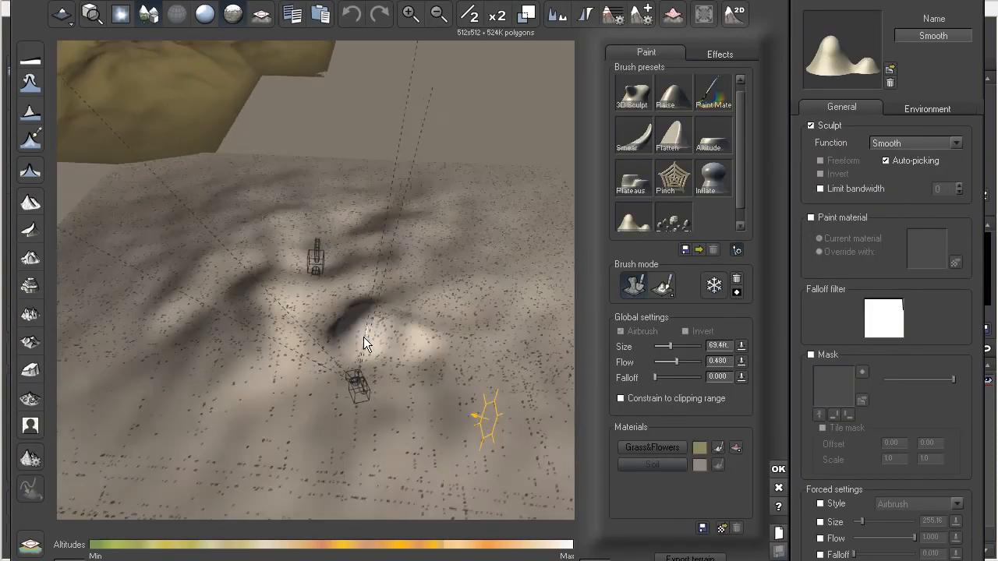
{"action": "left_click", "coordinate": [664, 108]}
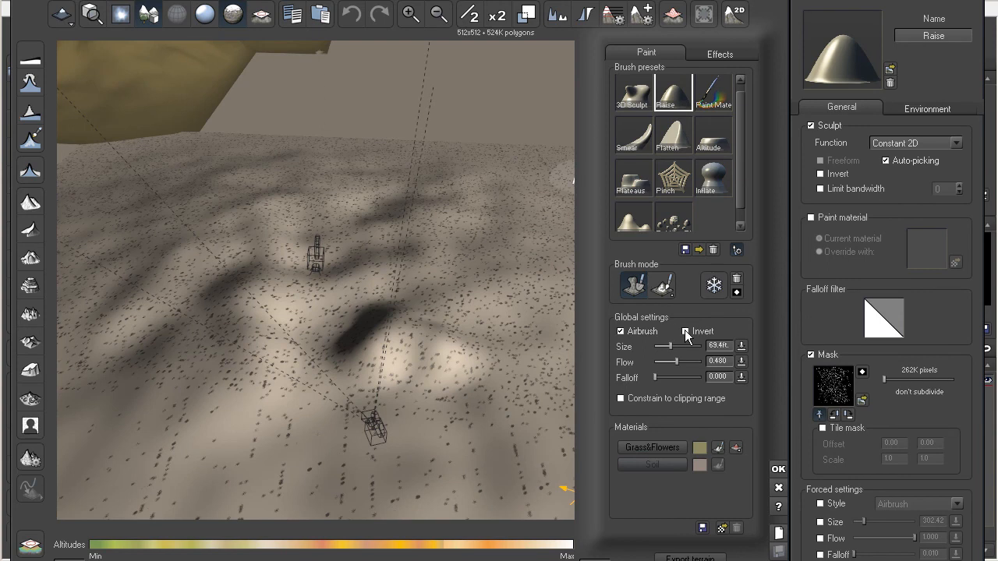
{"action": "right_click_drag", "start_coordinate": [399, 367], "coordinate": [382, 343]}
{"action": "left_click_drag", "start_coordinate": [377, 323], "coordinate": [404, 319]}
{"action": "right_click_drag", "start_coordinate": [405, 319], "coordinate": [327, 252]}
{"action": "left_click", "coordinate": [421, 321]}
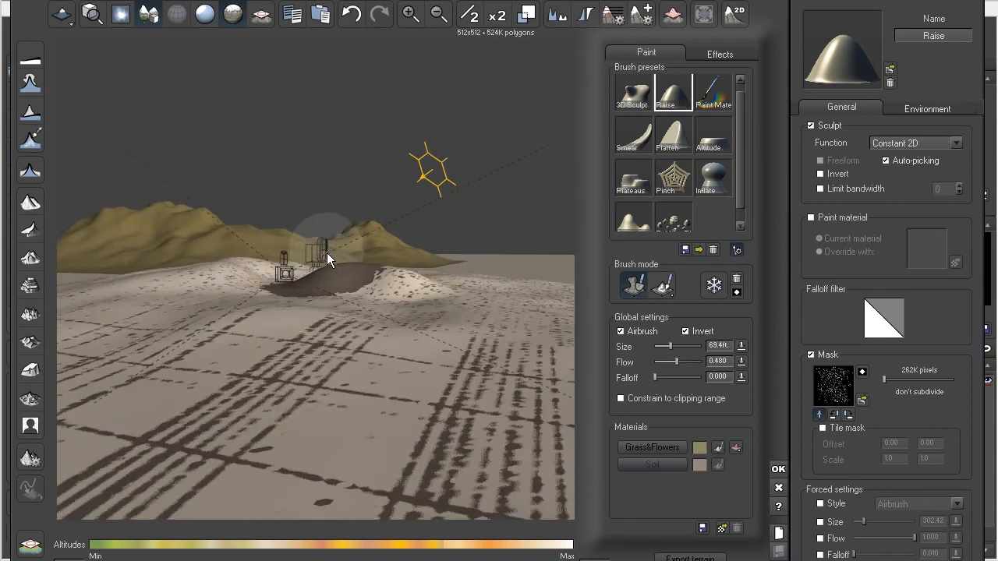
{"action": "right_click_drag", "start_coordinate": [360, 287], "coordinate": [690, 484]}
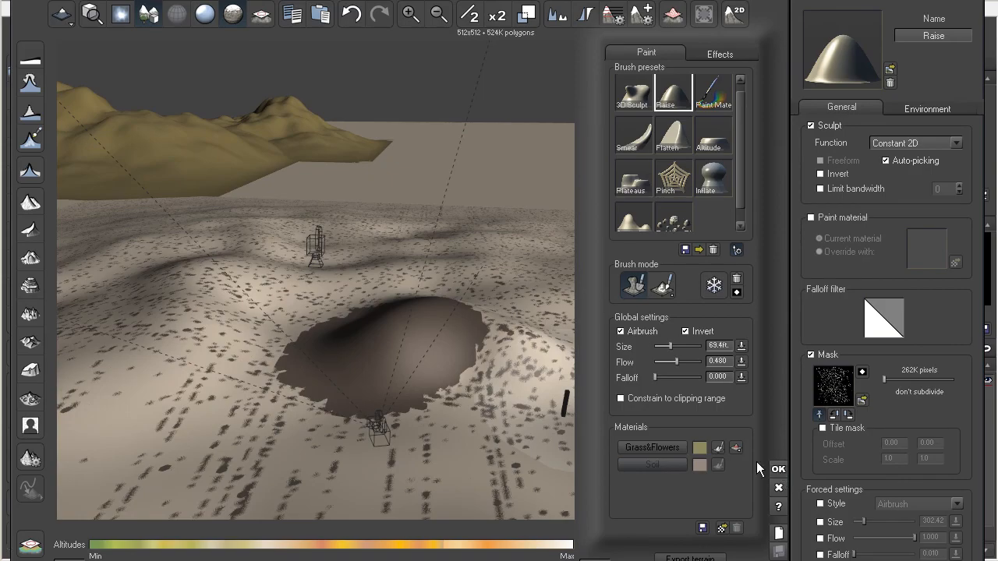
{"action": "left_click", "coordinate": [777, 468]}
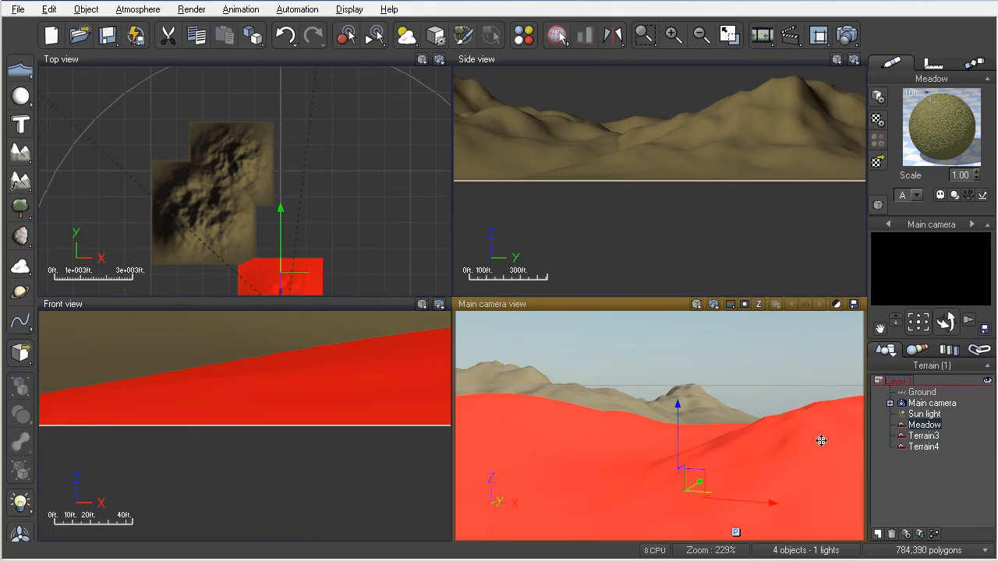
Step: Reopen the meadow terrain, turn off the Raise brush's mask, and smooth the bumpy hill near the camera with the Smooth brush
{"action": "double_click", "coordinate": [764, 440]}
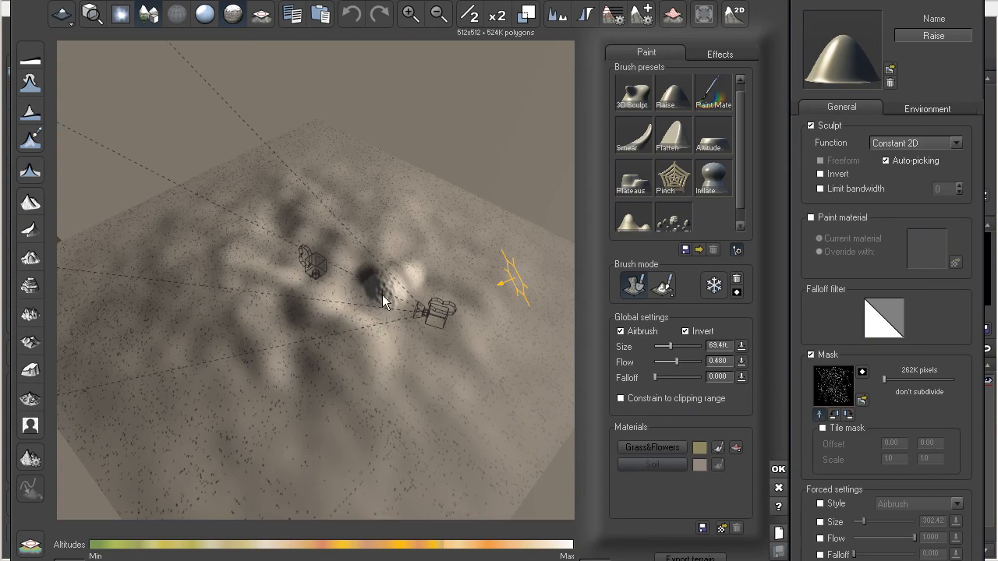
{"action": "scroll", "coordinate": [384, 297], "scroll_direction": "up", "scroll_amount": 5}
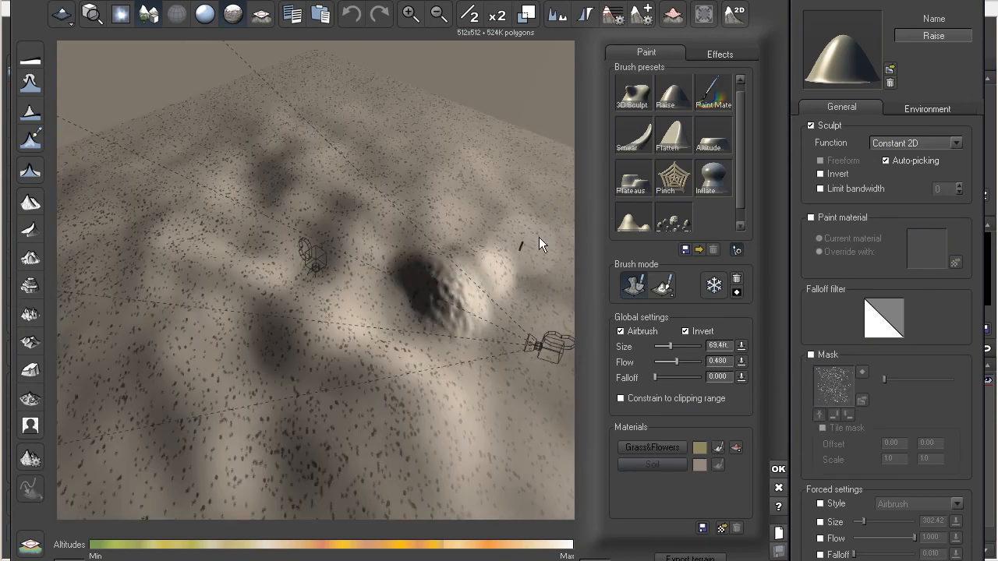
{"action": "left_click", "coordinate": [633, 215]}
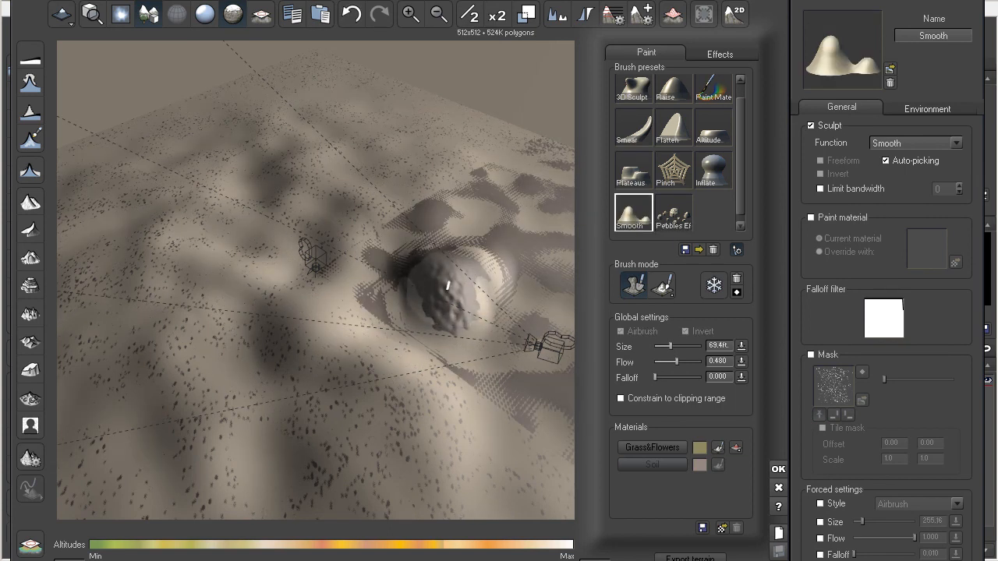
Step: Lower the bumpy hill with the inverted, unmasked Raise brush, smooth it, and quick-render the main camera view
{"action": "left_click", "coordinate": [673, 92]}
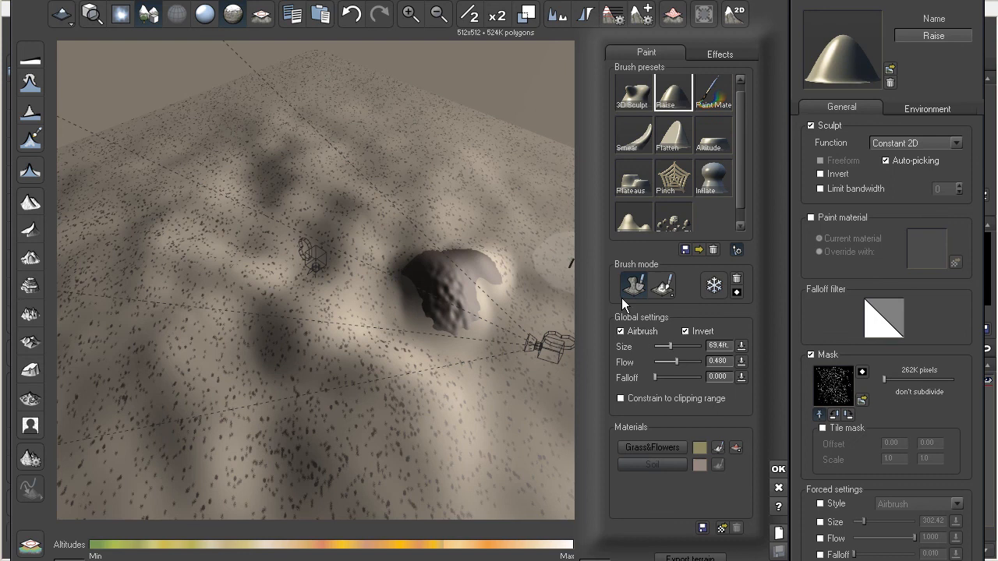
{"action": "left_click", "coordinate": [811, 355]}
{"action": "left_click_drag", "start_coordinate": [457, 316], "coordinate": [498, 297]}
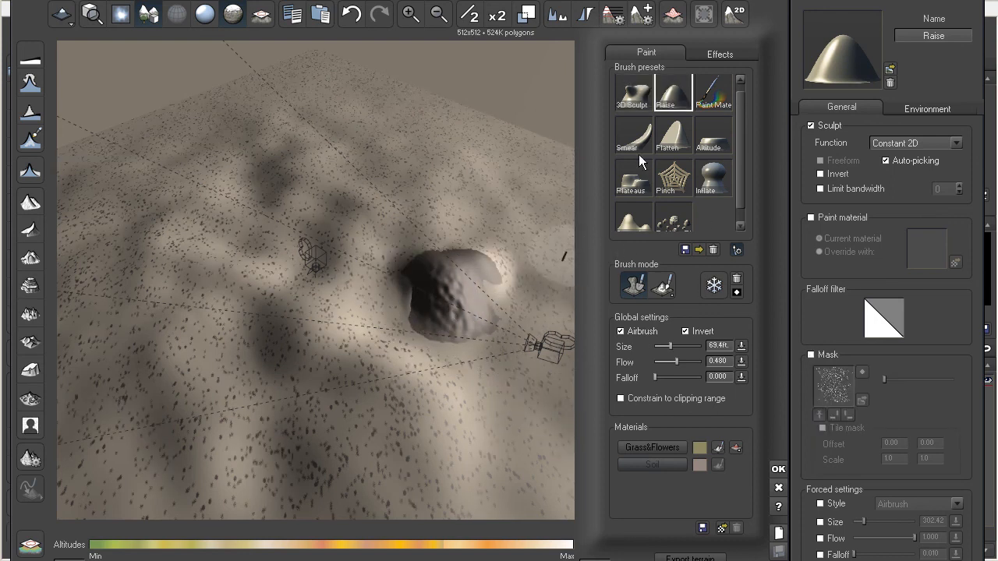
{"action": "left_click", "coordinate": [633, 218]}
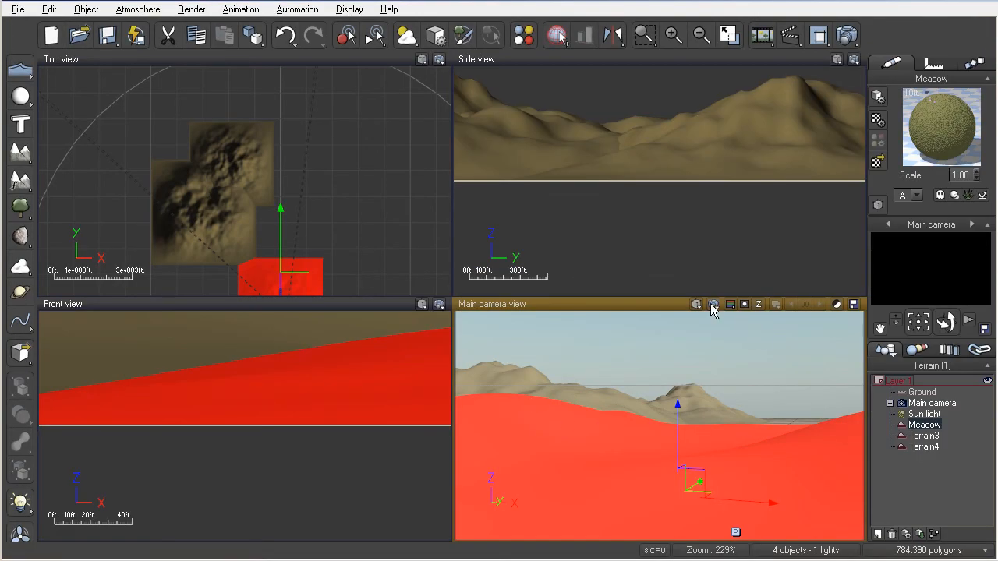
{"action": "left_click", "coordinate": [713, 304]}
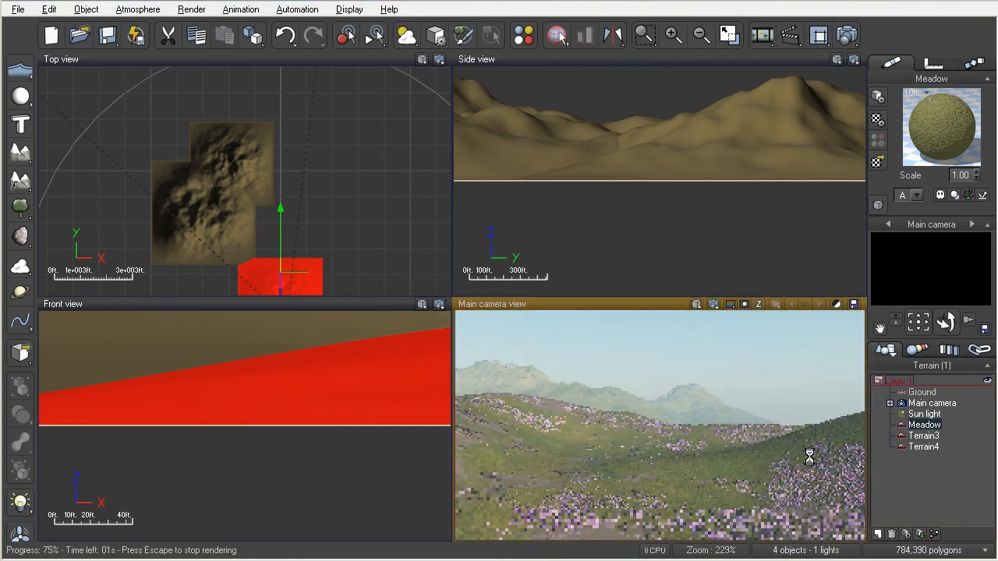